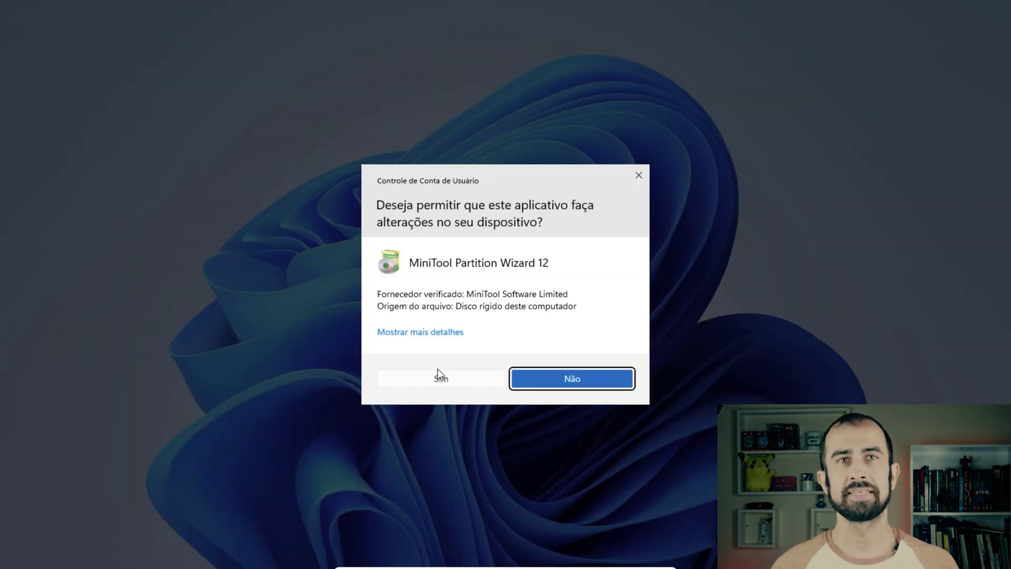
Allow the MiniTool Partition Wizard 12 installer to make changes and choose Português (Portugal) as the setup language.
click(438, 376)
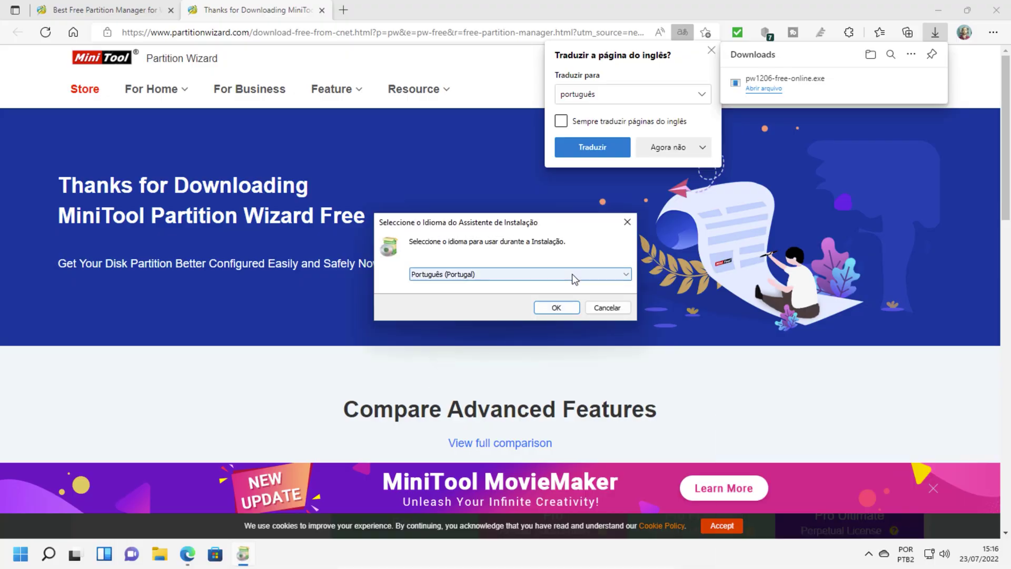
click(573, 277)
click(575, 278)
click(554, 307)
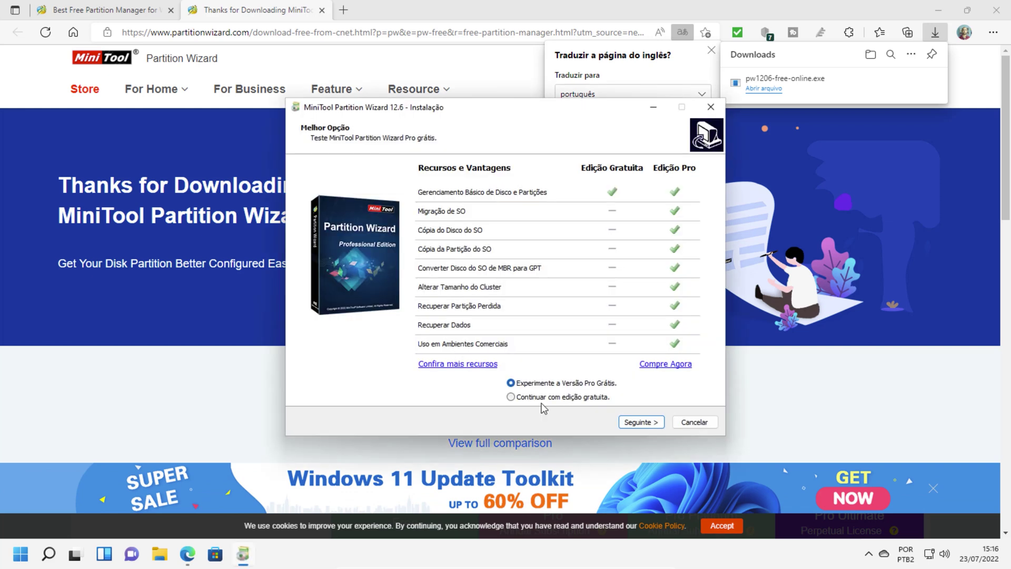
Install the free Pro trial into the existing folder C:\Program Files\MiniTool Partition Wizard 12 and finish setup with the program set to launch.
click(649, 425)
click(422, 227)
click(631, 424)
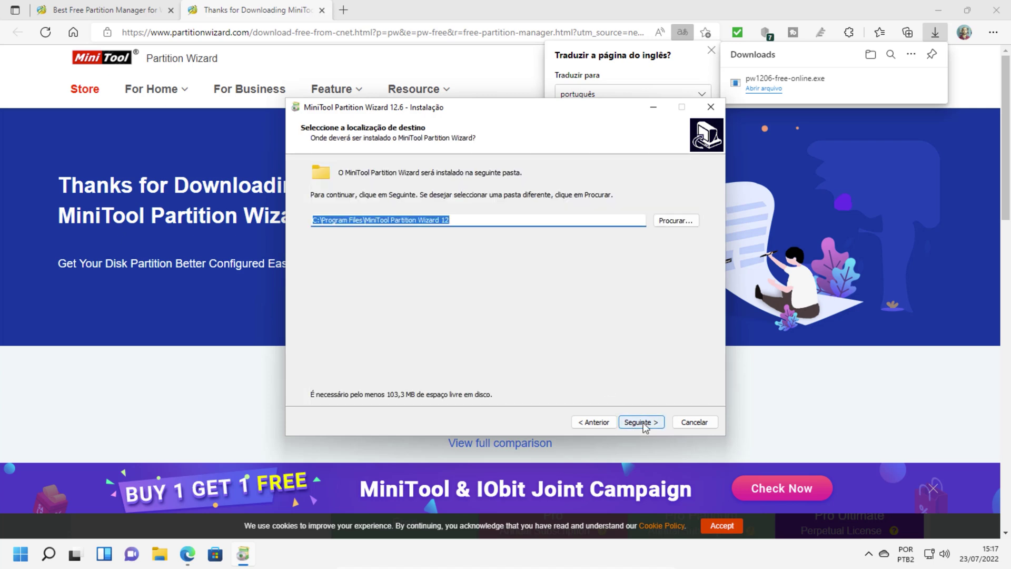
key(Return)
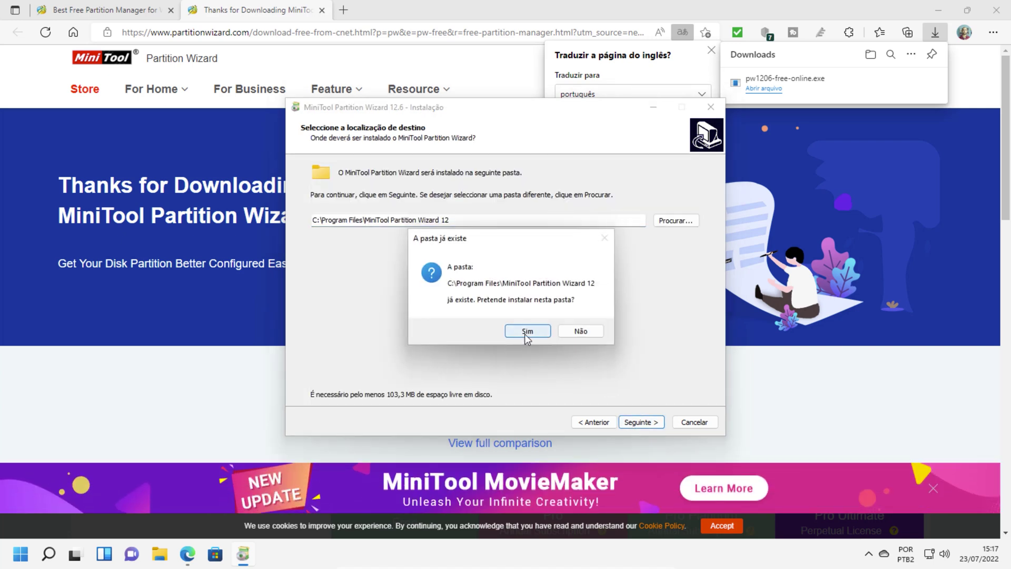
click(526, 334)
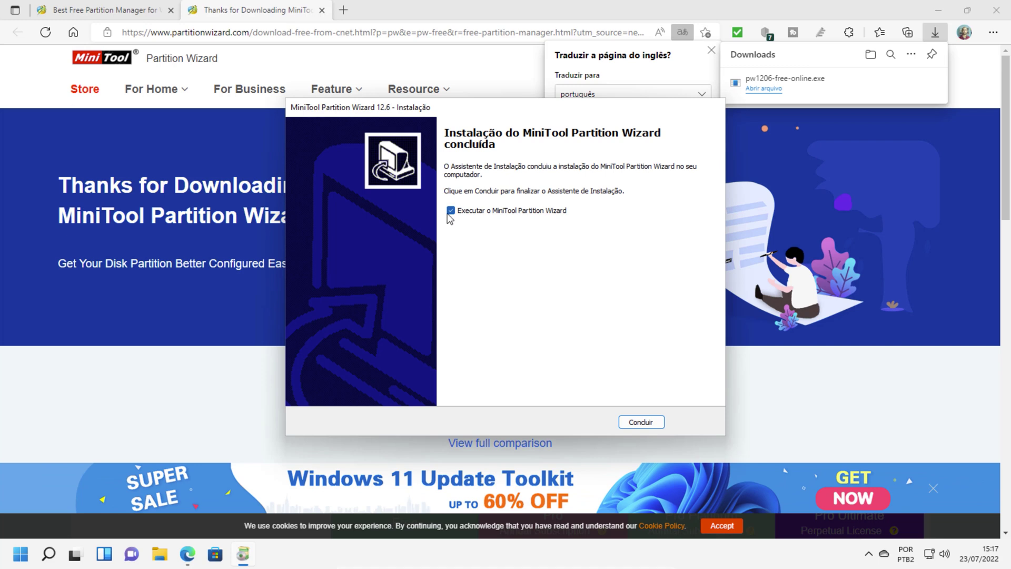
click(641, 421)
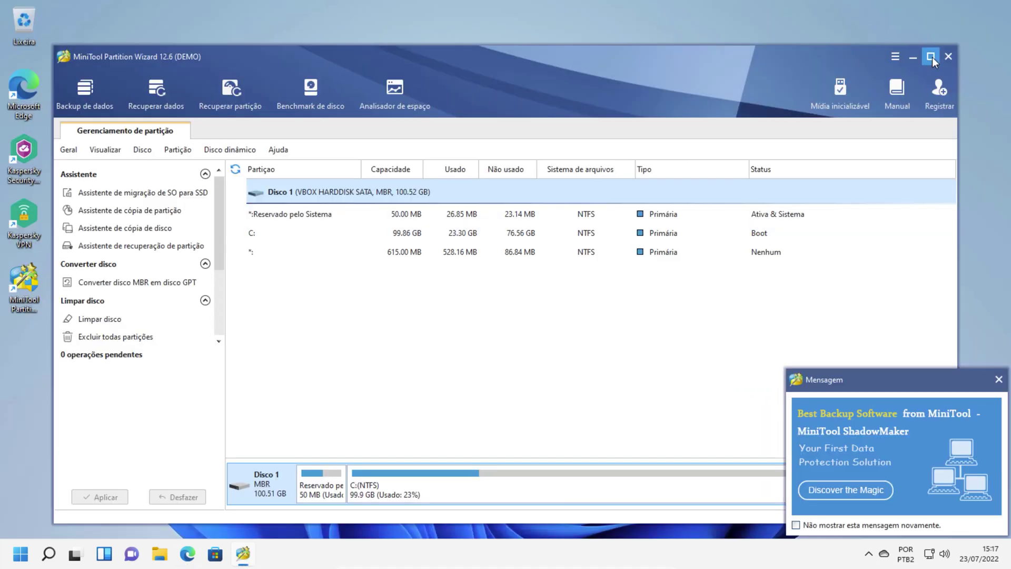
Maximize the program window, acknowledge the registration, and relaunch MiniTool Partition Wizard from the desktop with permission to make changes.
click(931, 56)
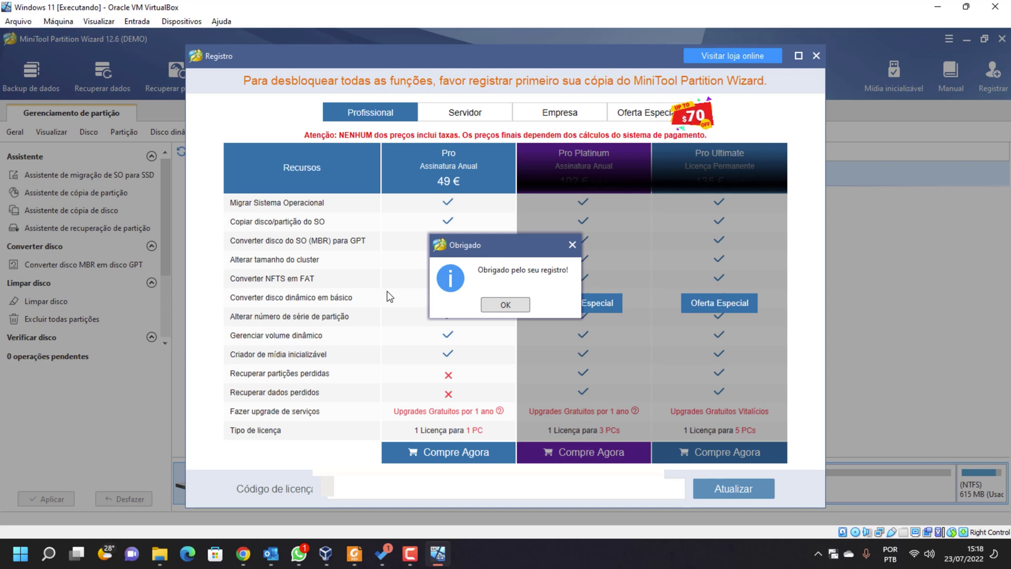
click(497, 306)
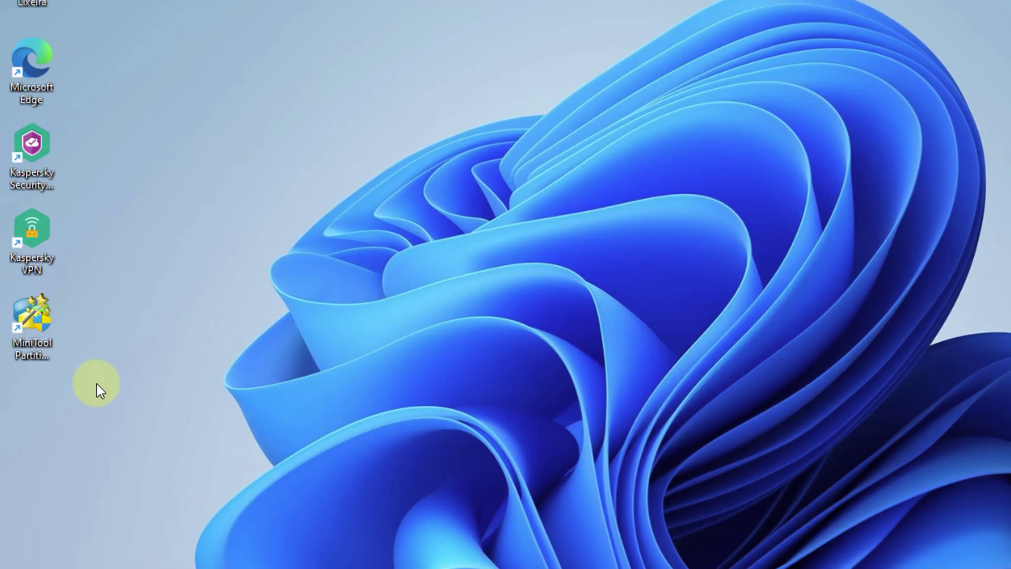
double_click(31, 326)
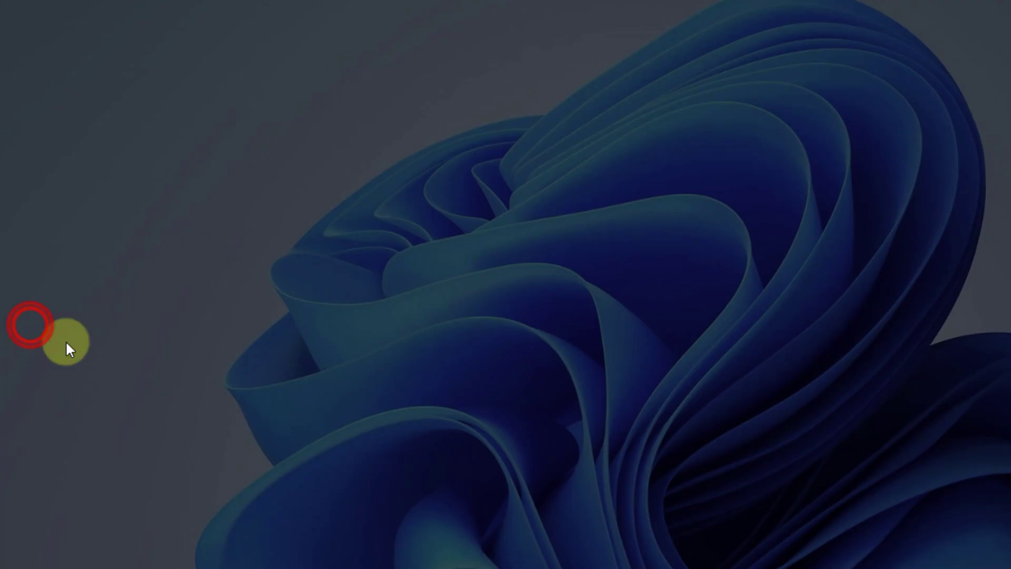
click(577, 403)
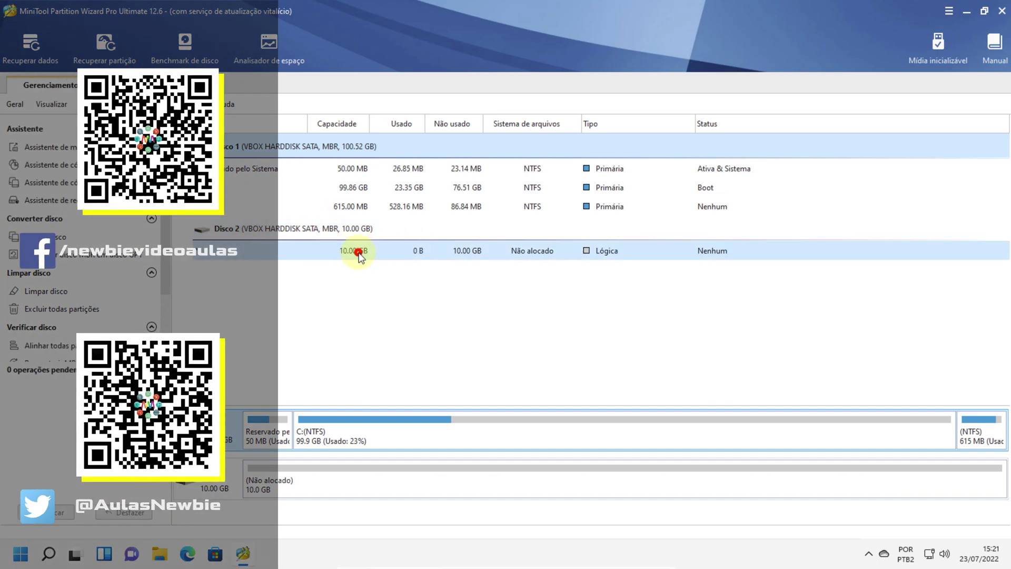
Start creating a new partition in the unallocated space of Disk 2 and label it Secundário.
click(359, 252)
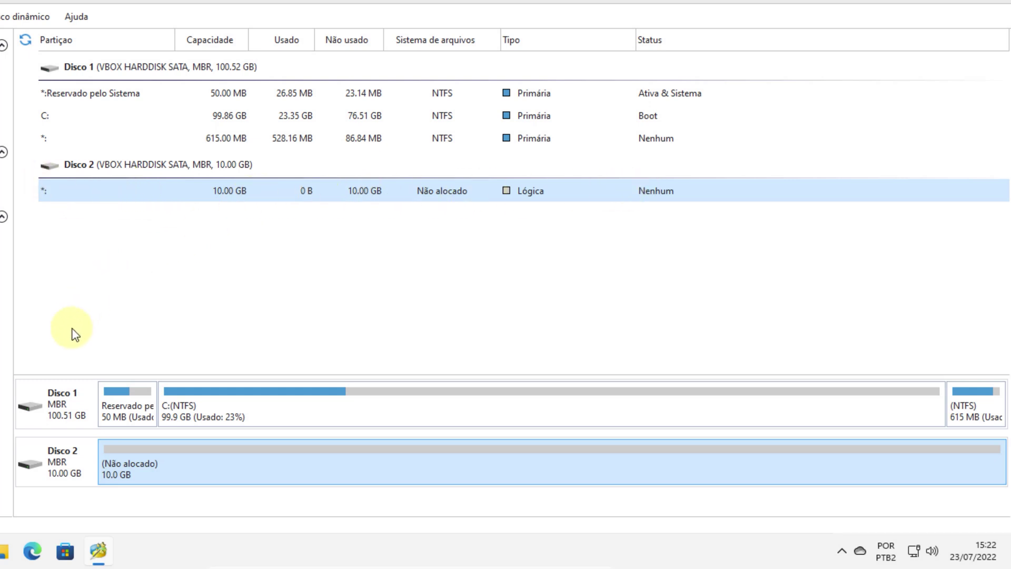
right_click(181, 476)
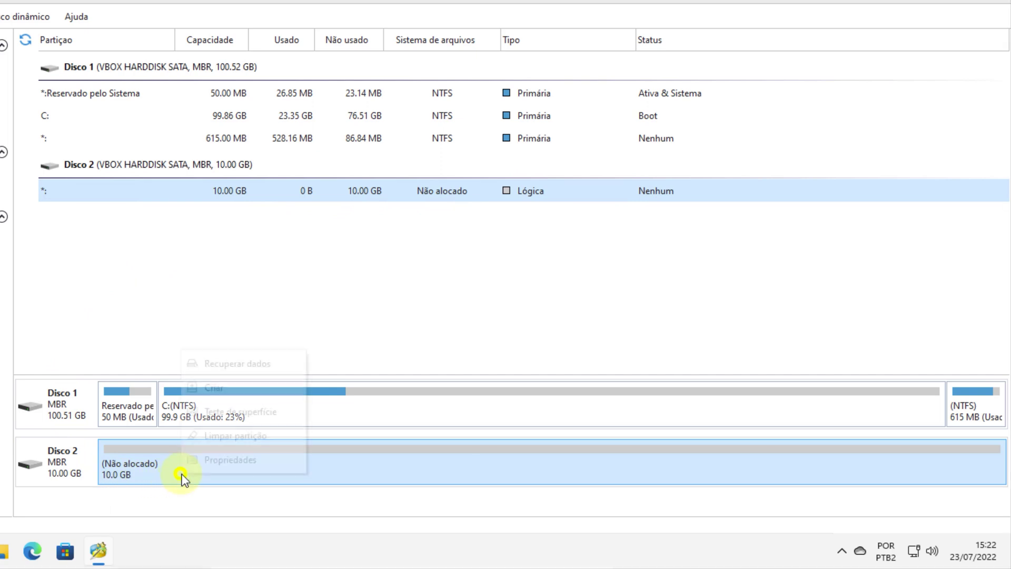
right_click(136, 199)
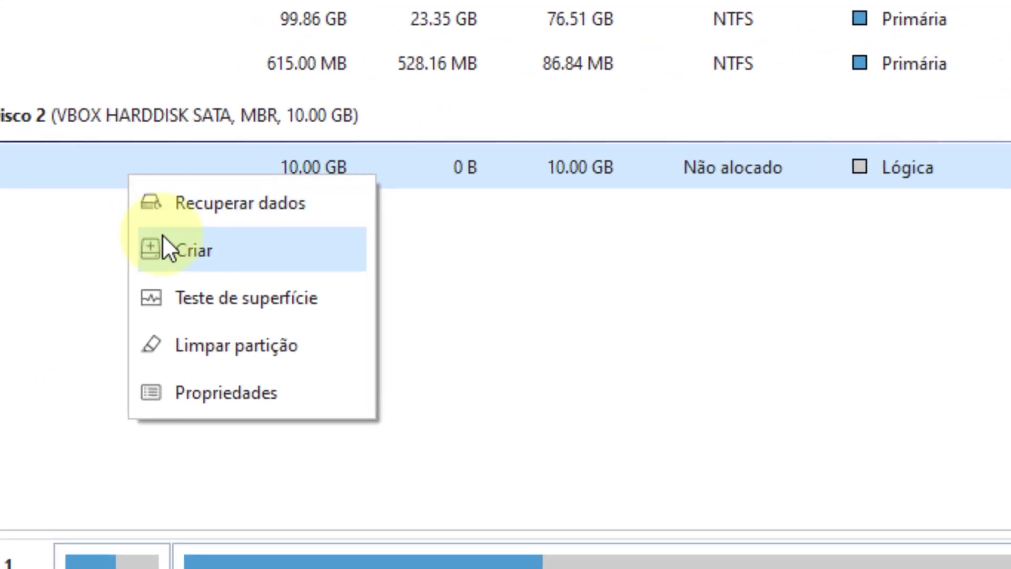
click(211, 252)
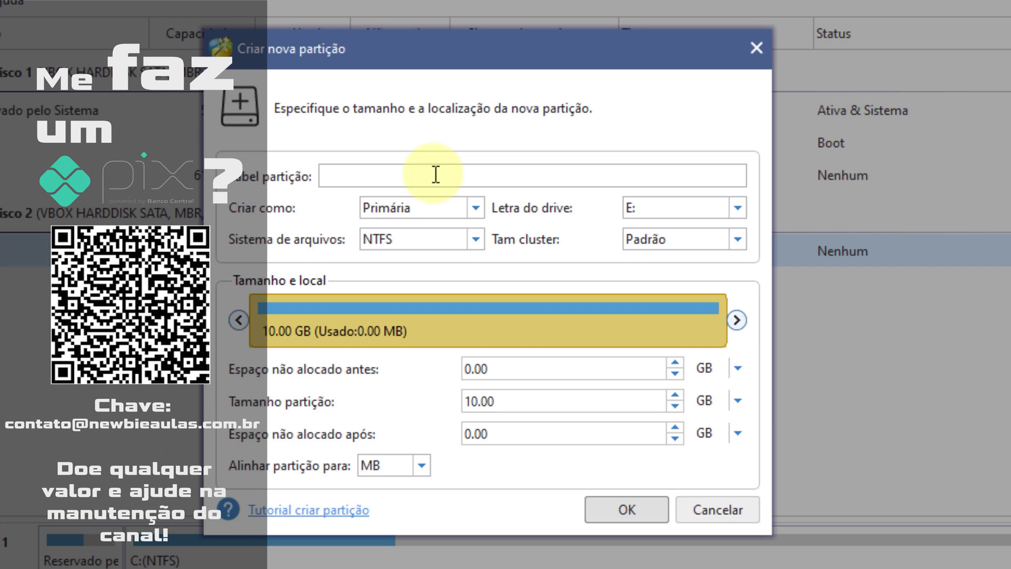
click(436, 174)
text(S)
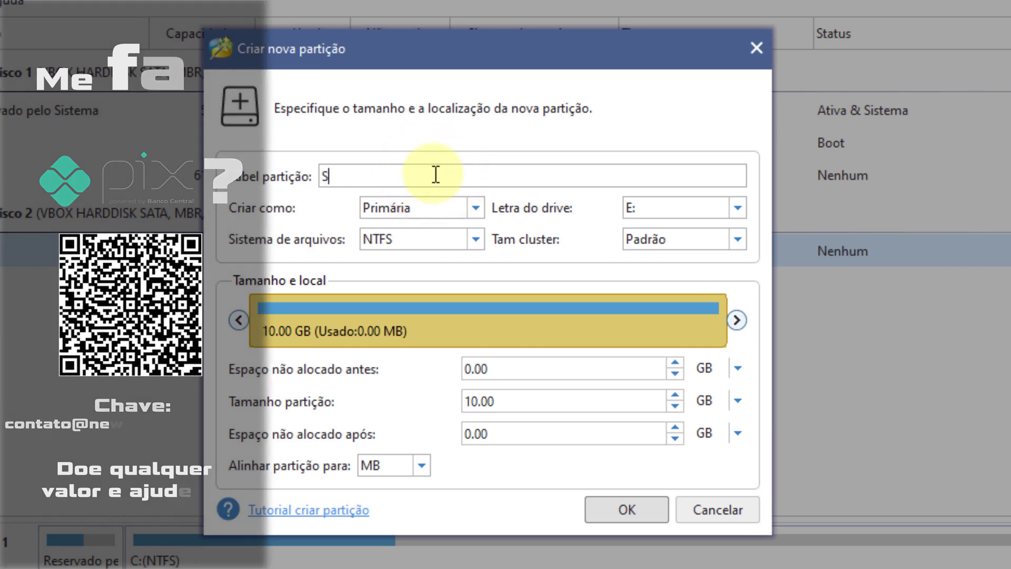
text(ecundário)
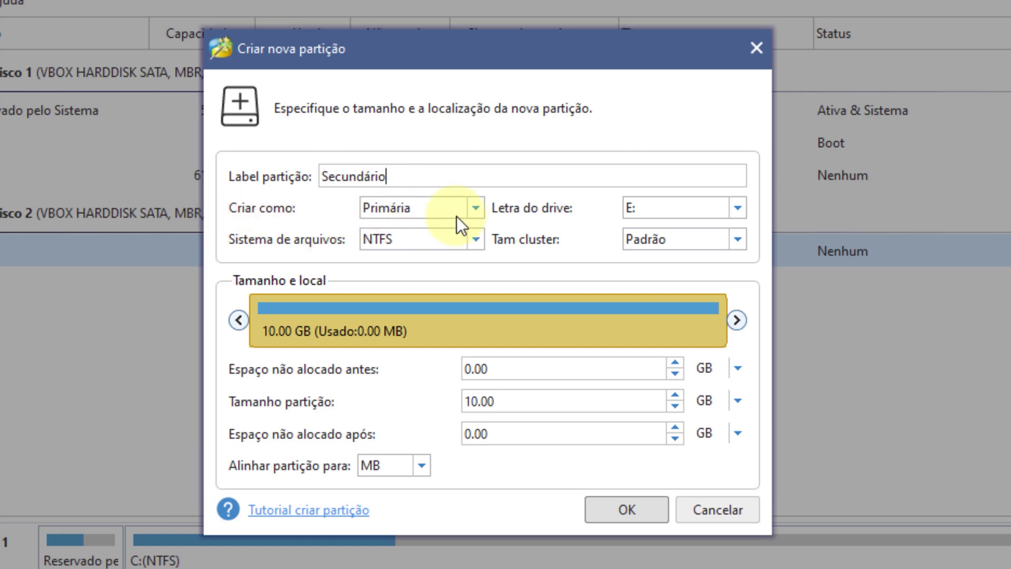
Keep the new partition's type as Primária and choose E: as its drive letter.
click(475, 210)
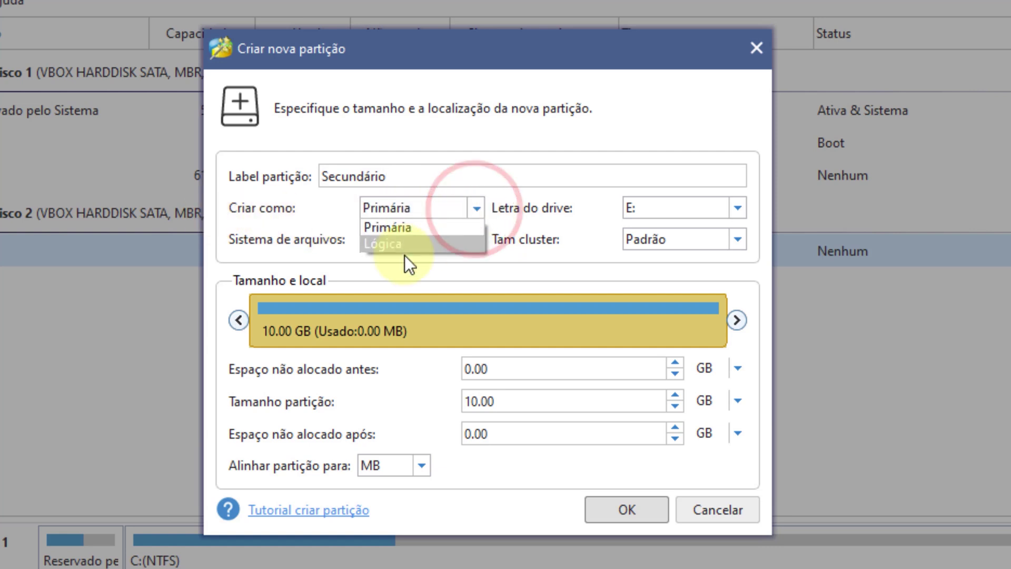
click(491, 143)
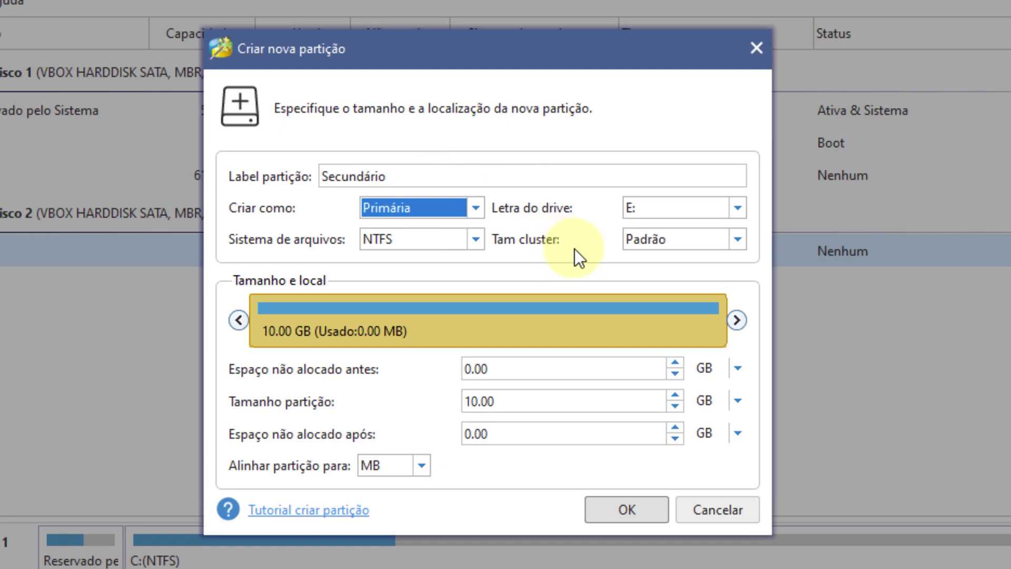
click(740, 212)
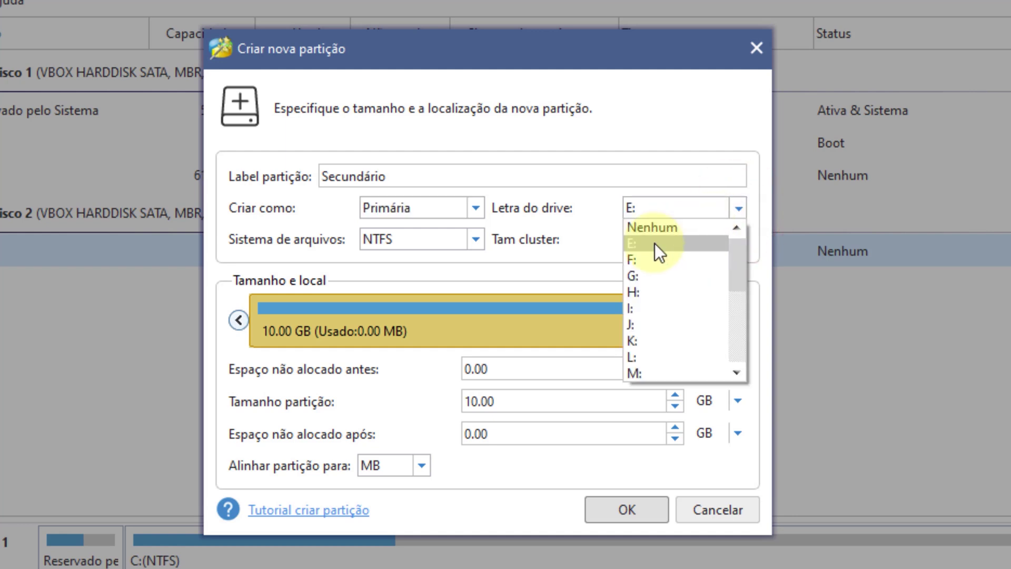
drag(740, 260, 741, 220)
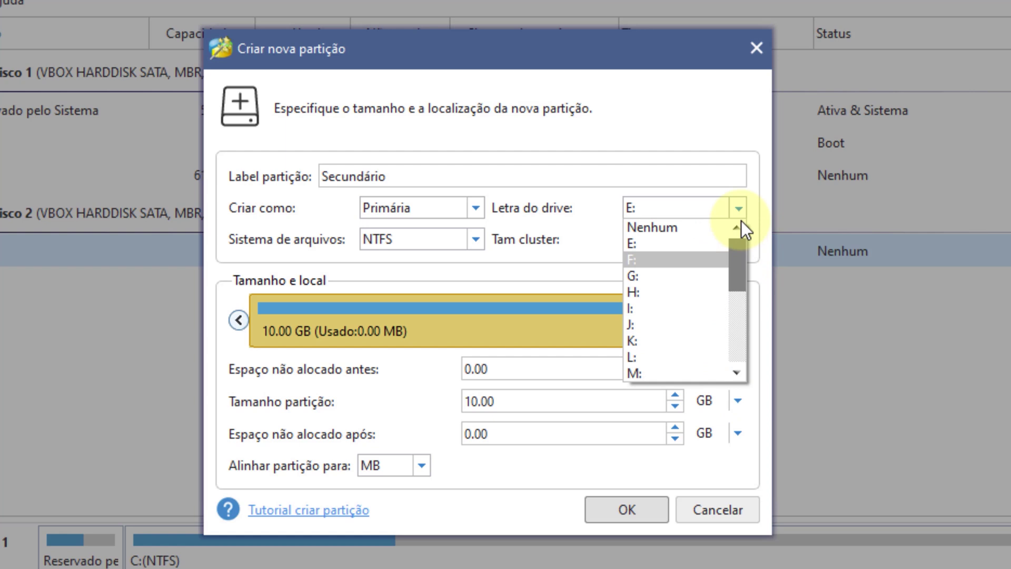
click(675, 246)
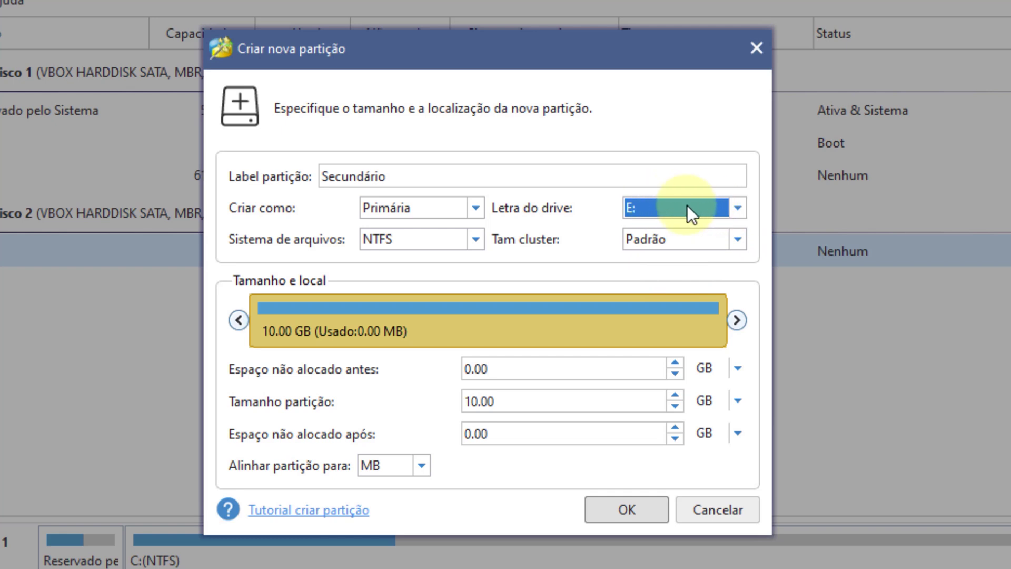
click(271, 242)
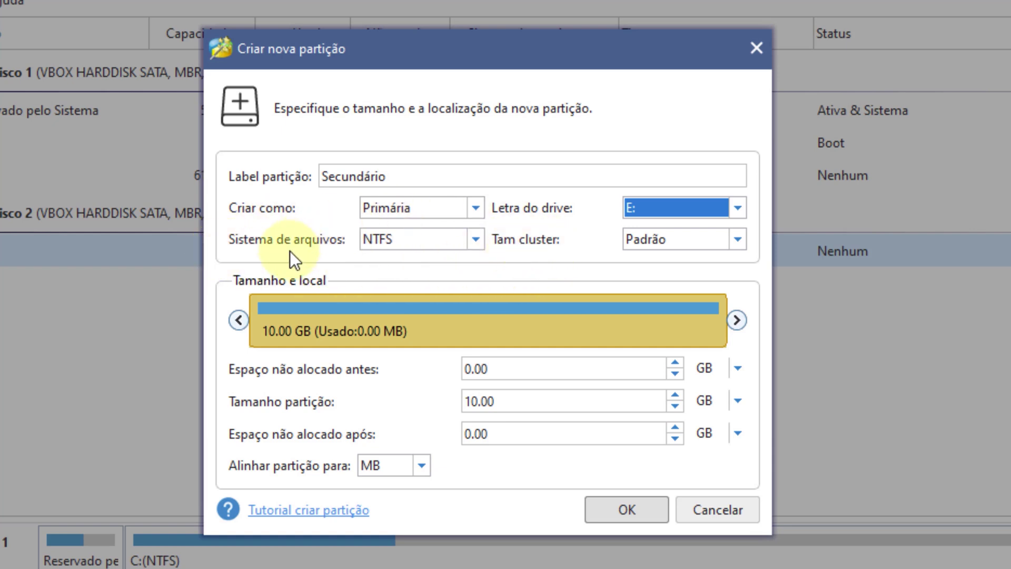
Review the available file systems and cluster sizes for the new partition, keeping NTFS and Padrão.
click(473, 239)
click(473, 239)
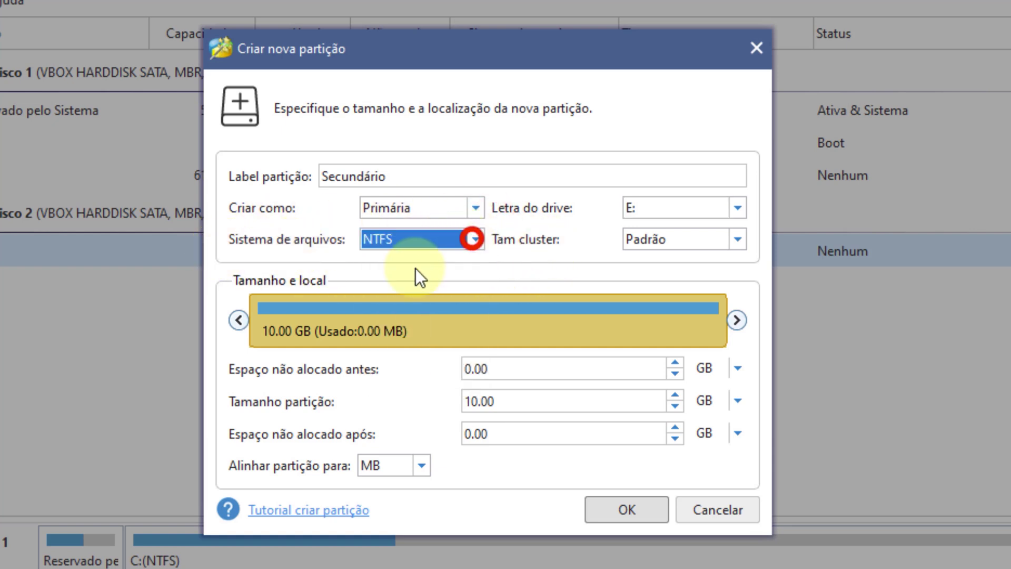
click(665, 242)
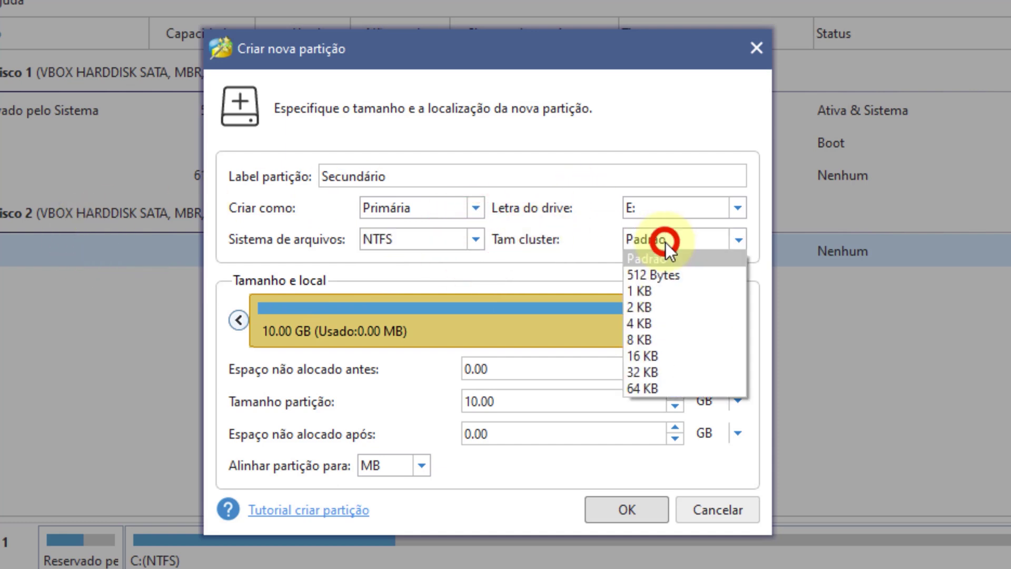
click(550, 249)
click(538, 239)
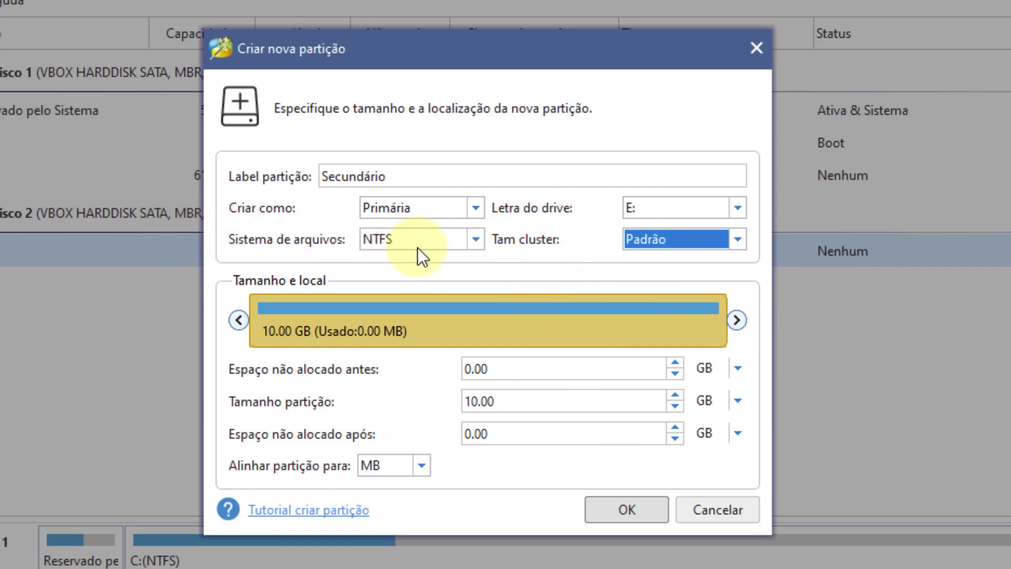
click(418, 247)
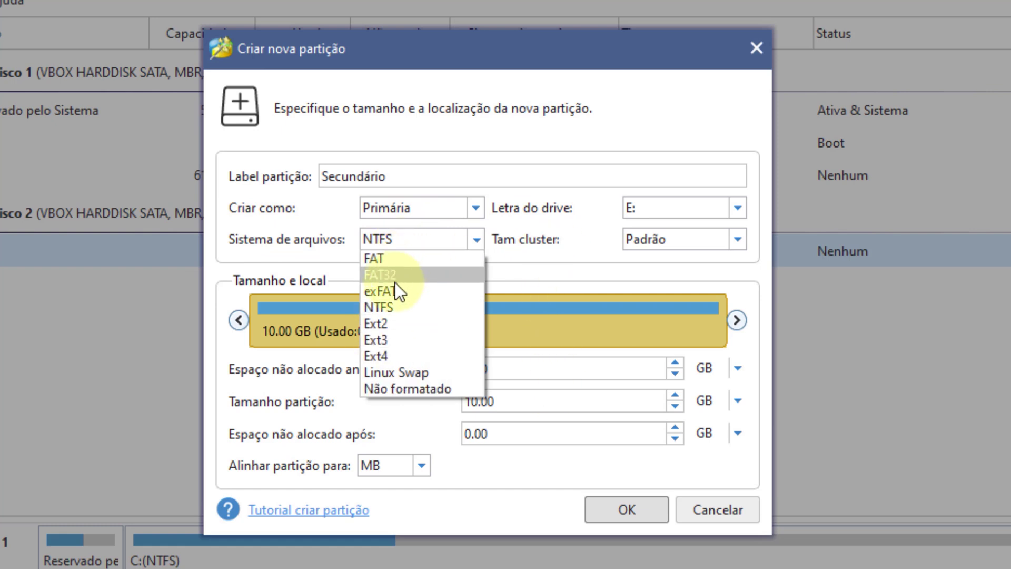
click(540, 241)
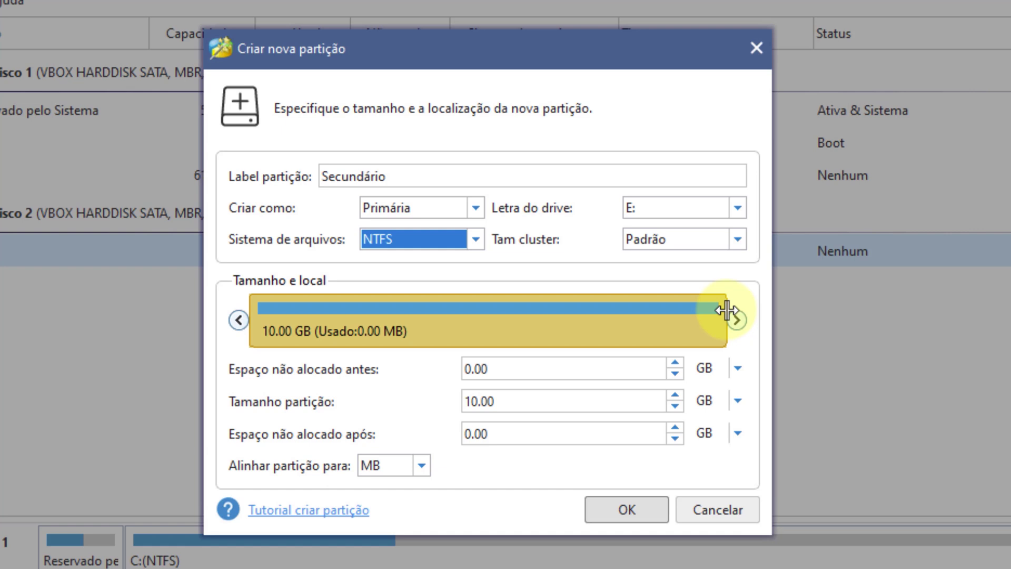
Set the Secundário partition's size to 5.00 GB, leaving 5.00 GB unallocated after it, and queue its creation.
drag(726, 310, 519, 320)
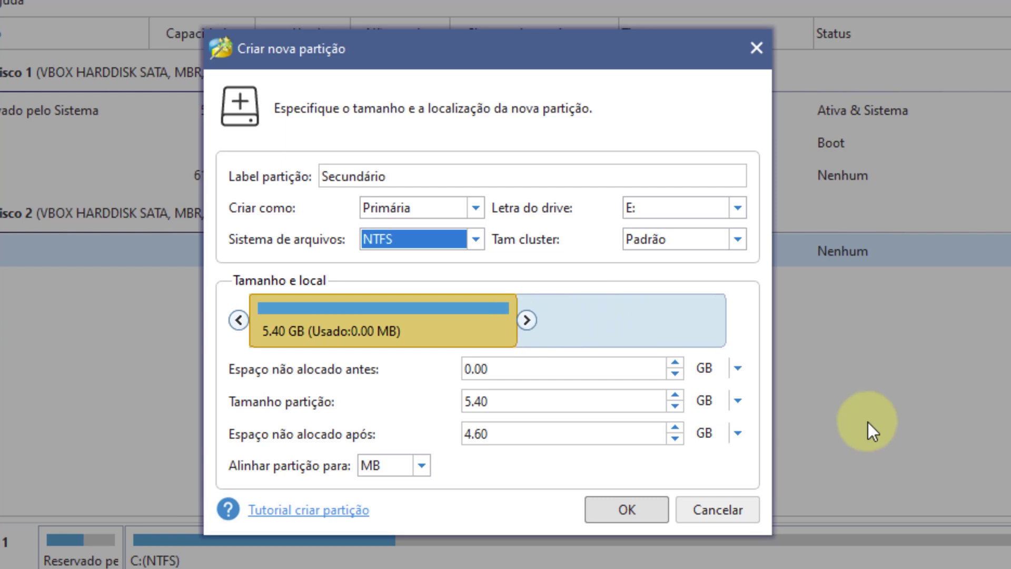
drag(516, 310, 500, 308)
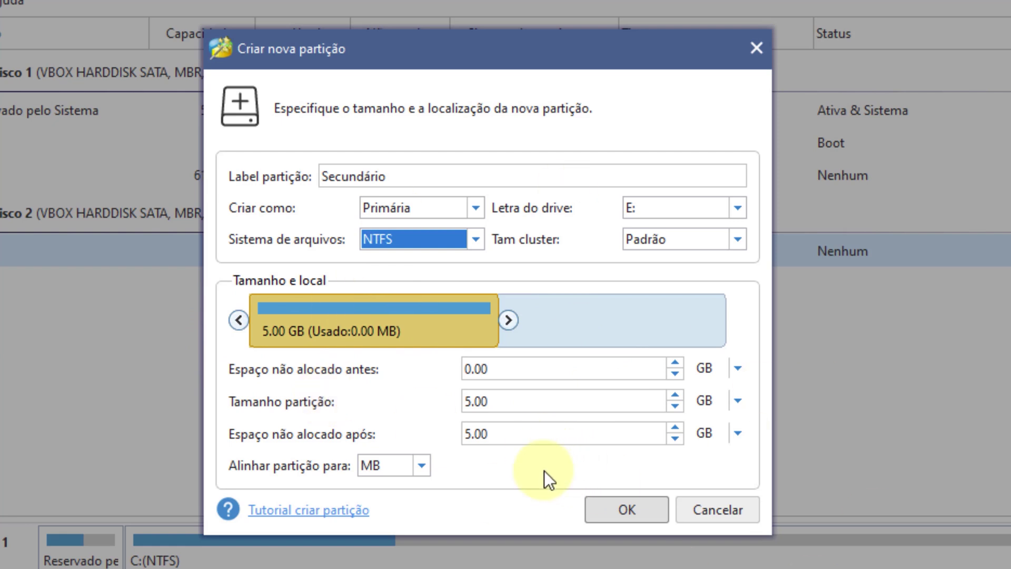
click(605, 506)
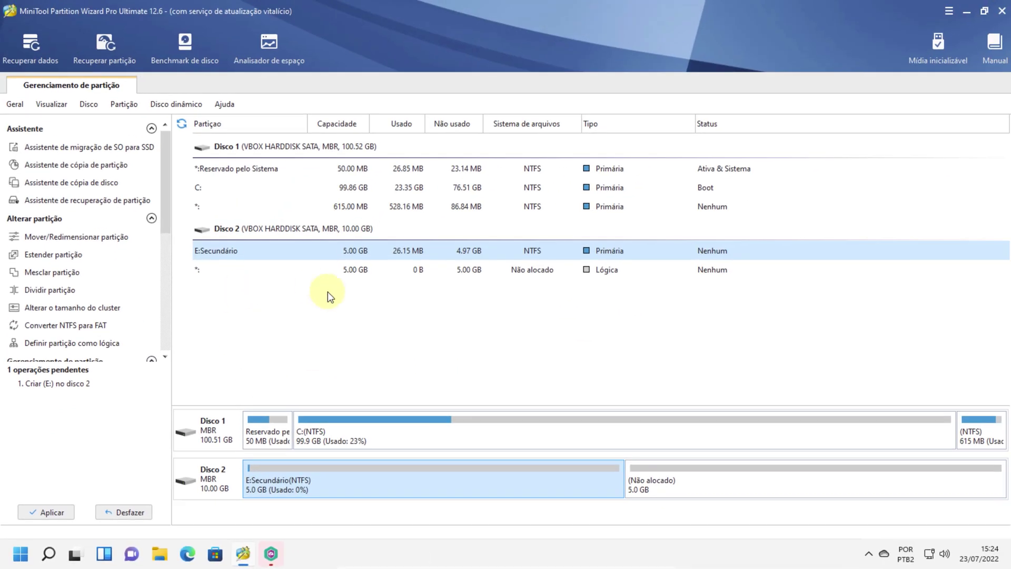
Create a primary NTFS partition with drive letter F: from the remaining 5.00 GB of unallocated space on Disk 2.
right_click(236, 267)
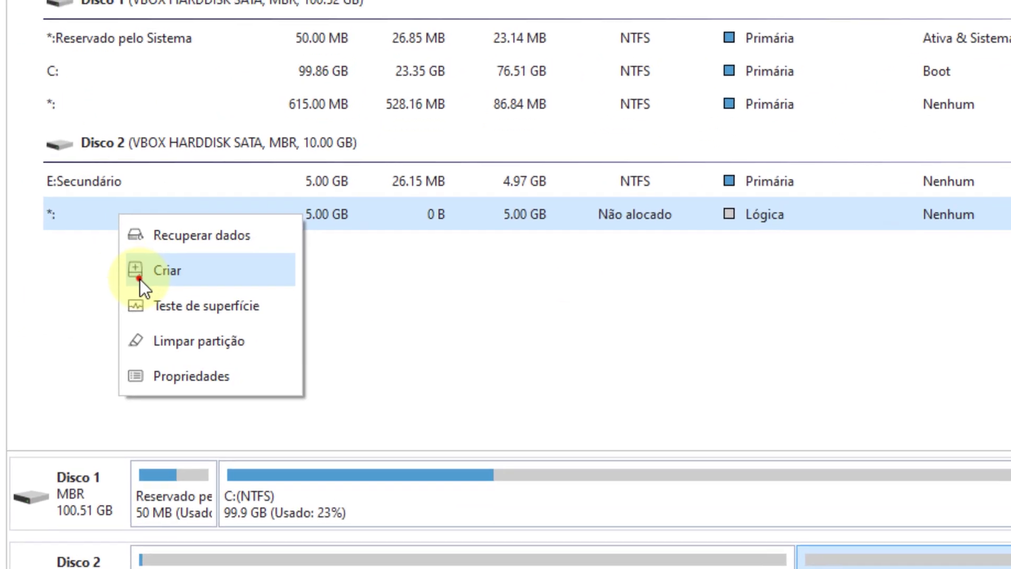
click(142, 275)
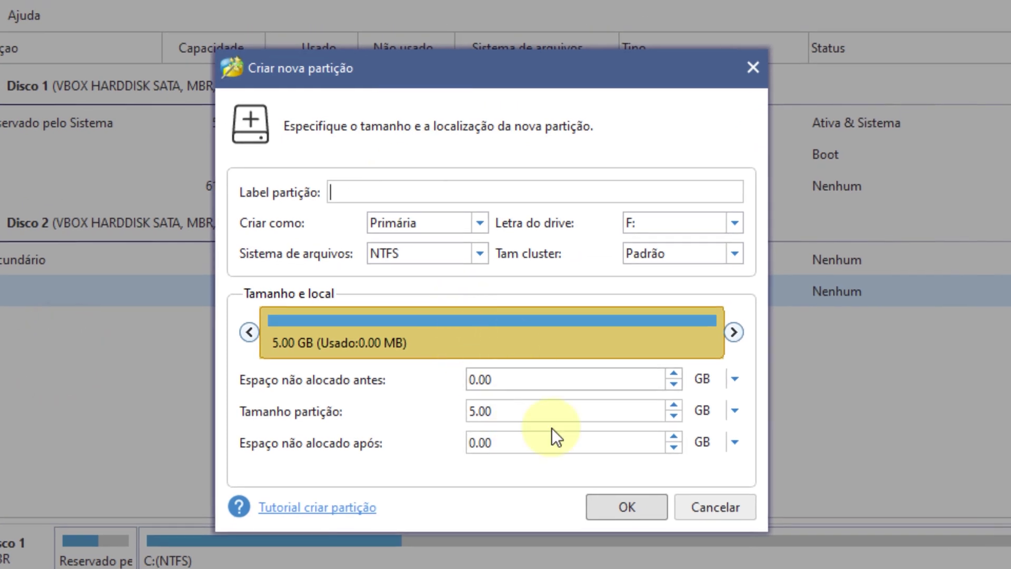
click(603, 503)
click(25, 264)
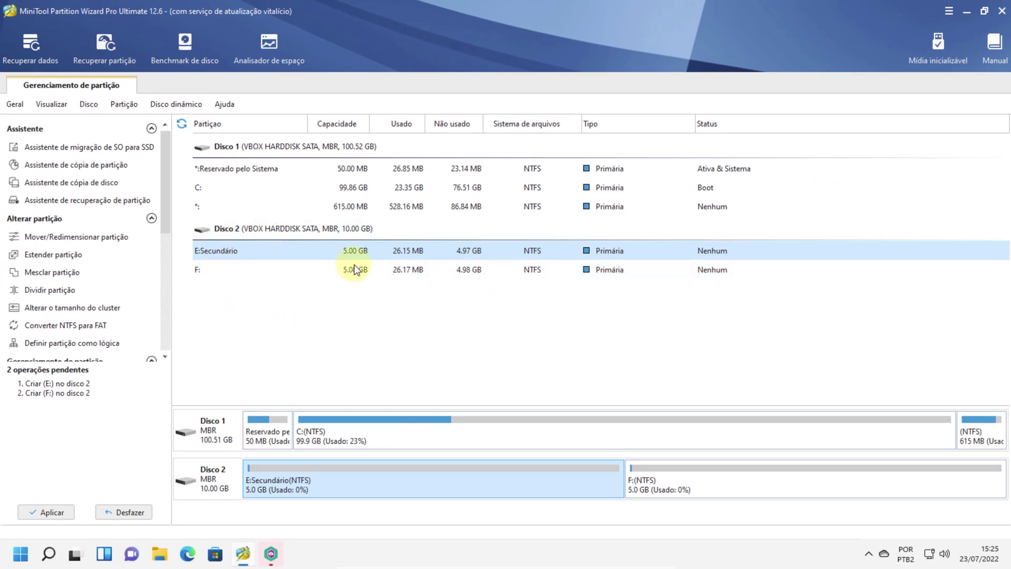
right_click(205, 251)
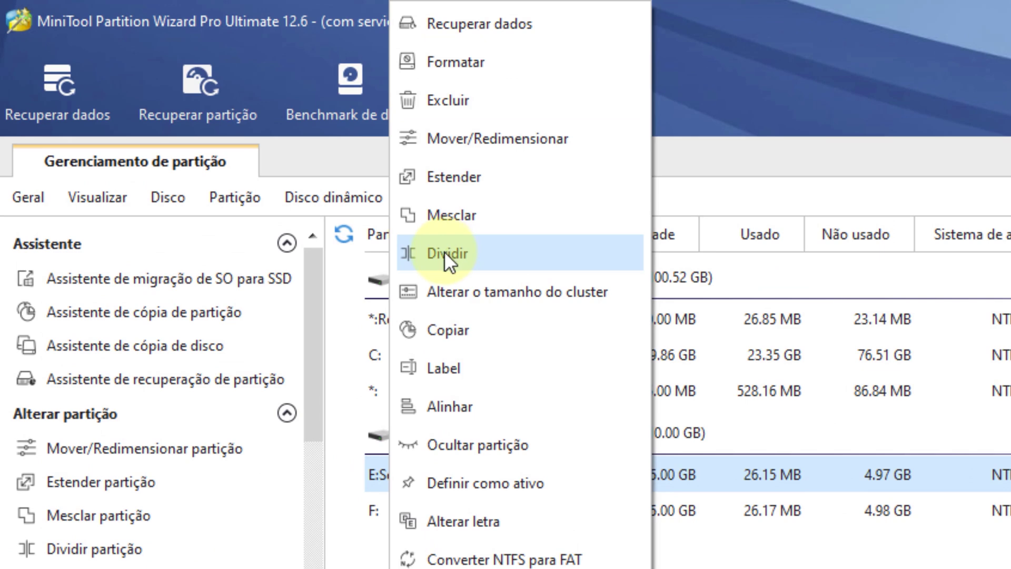
click(445, 253)
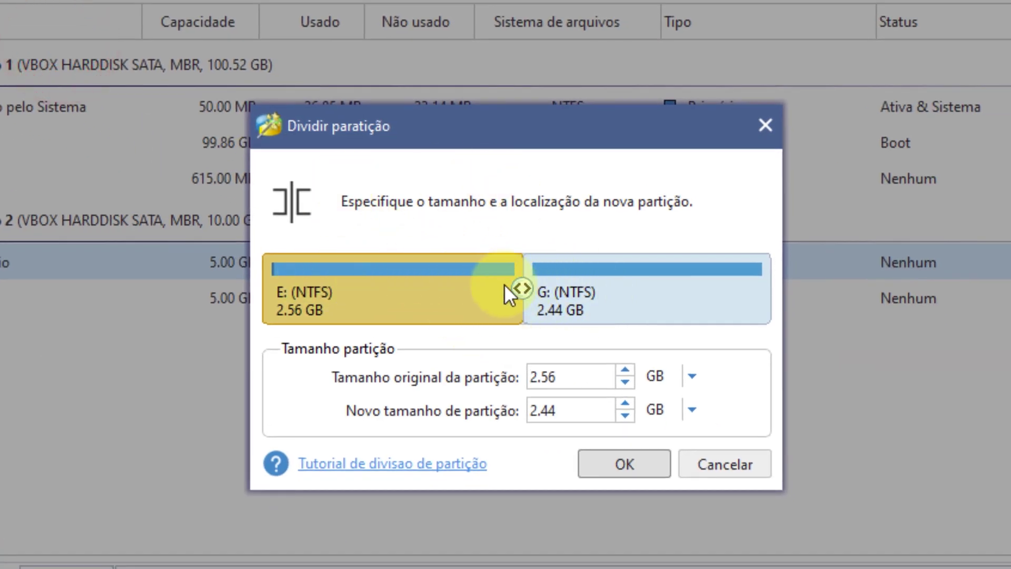
mouse_move(523, 289)
mouse_down()
mouse_move(564, 287)
mouse_move(402, 286)
mouse_move(538, 289)
mouse_move(429, 289)
mouse_move(526, 290)
mouse_up()
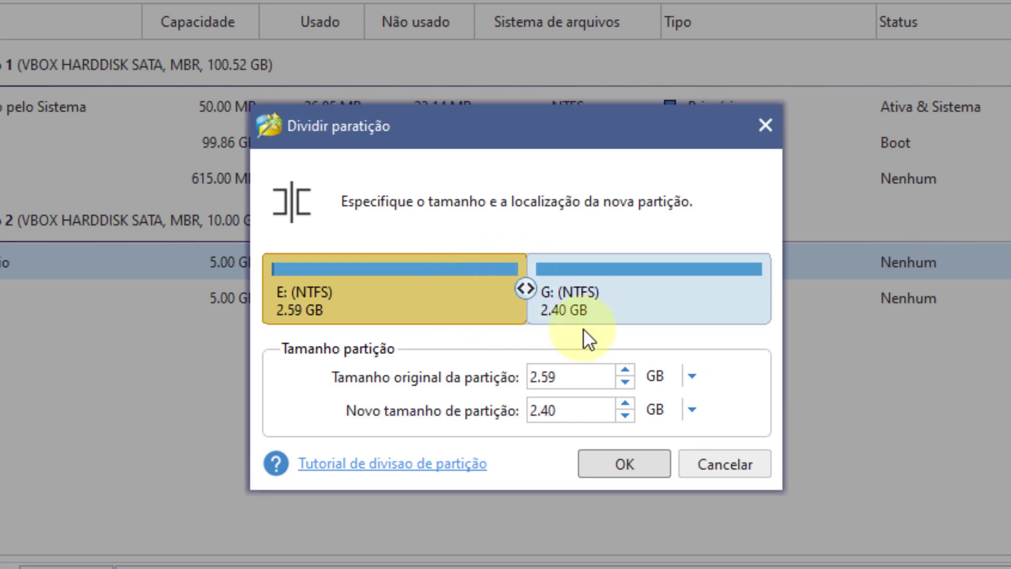
click(717, 461)
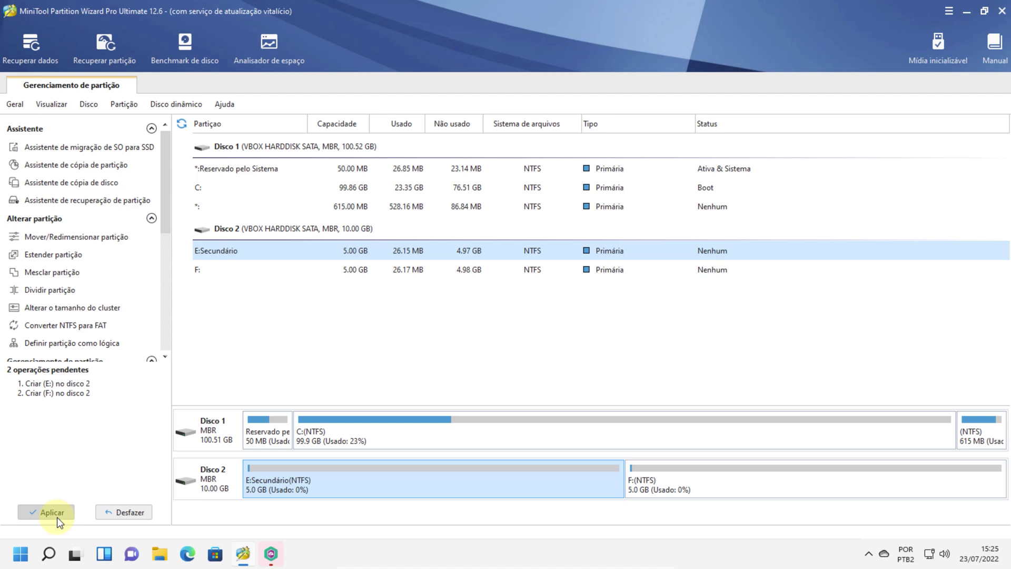
Apply the pending creation of partitions E: and F: on Disk 2 and dismiss the completion notice.
click(52, 512)
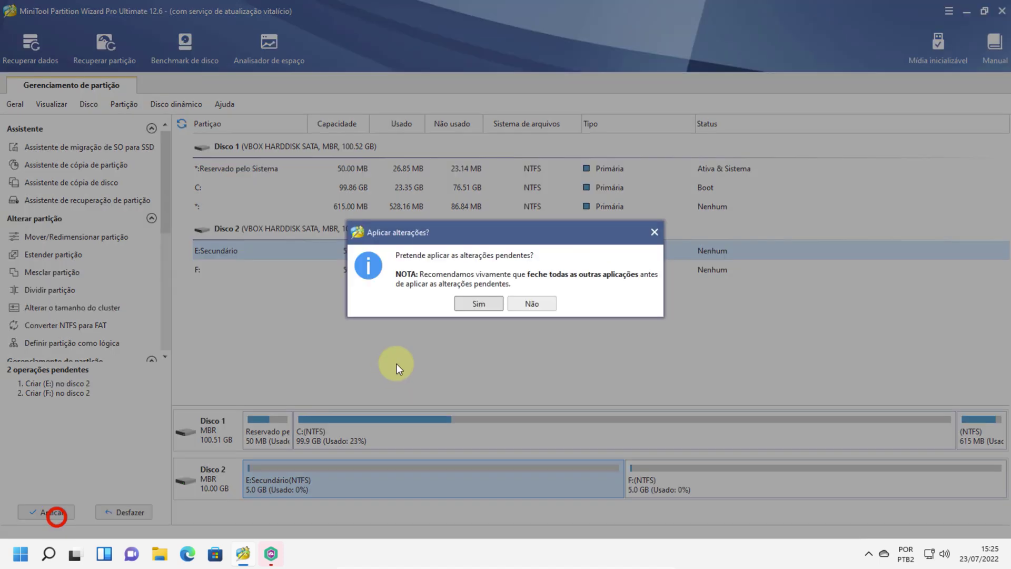
click(474, 304)
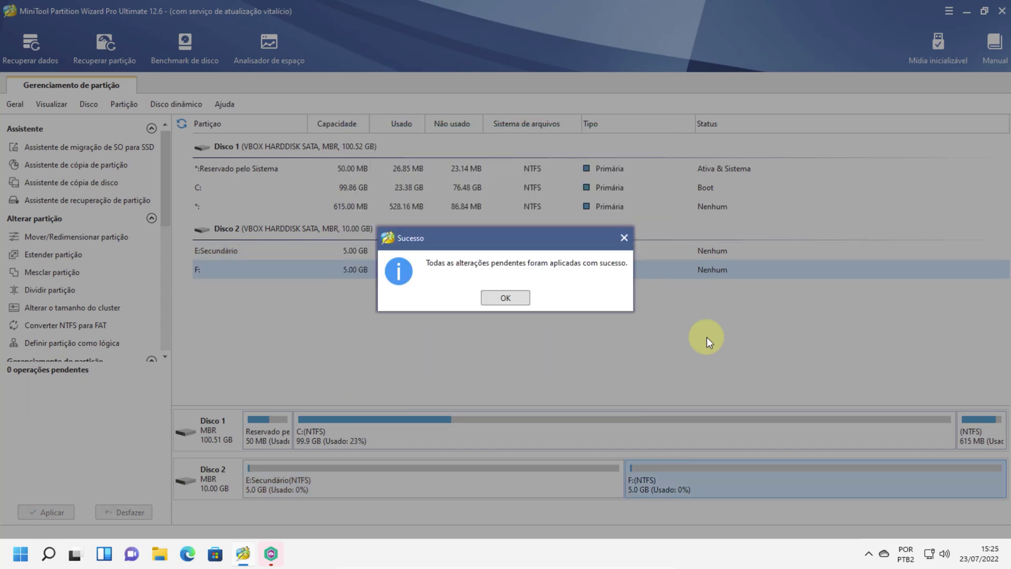
click(518, 303)
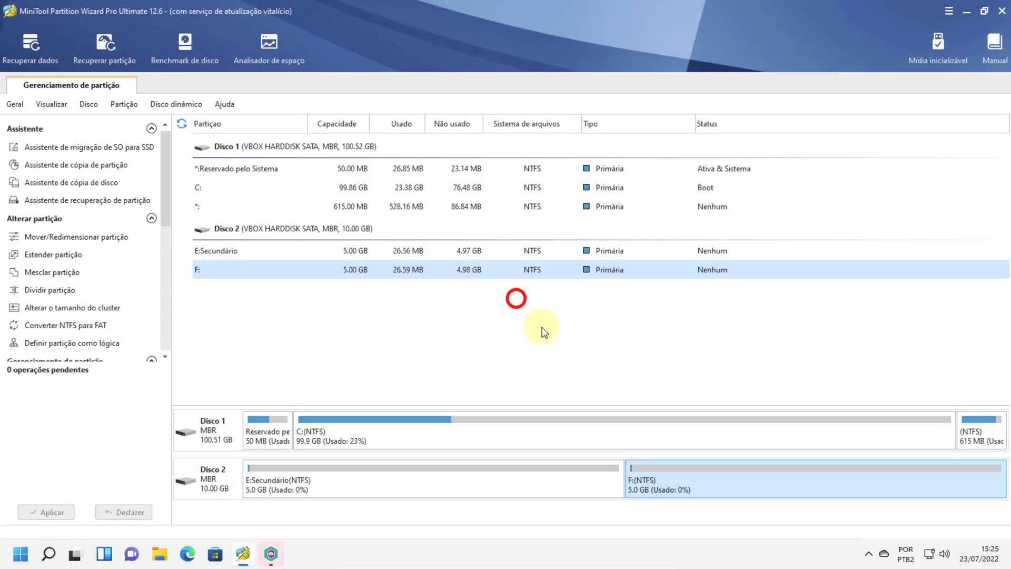
Check the new E: and F: drives under Este Computador in File Explorer, then close its window.
click(160, 557)
click(198, 388)
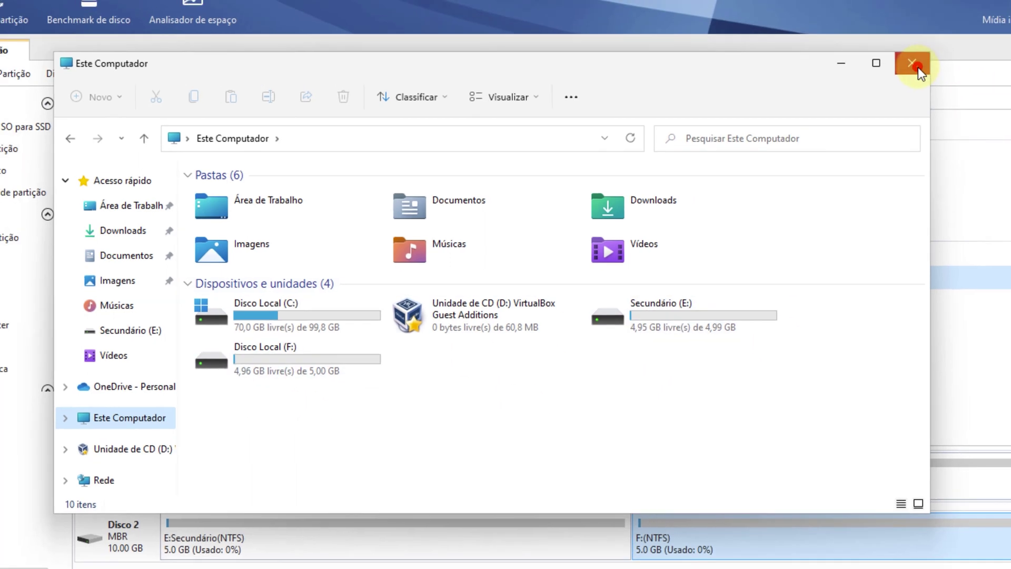
click(917, 67)
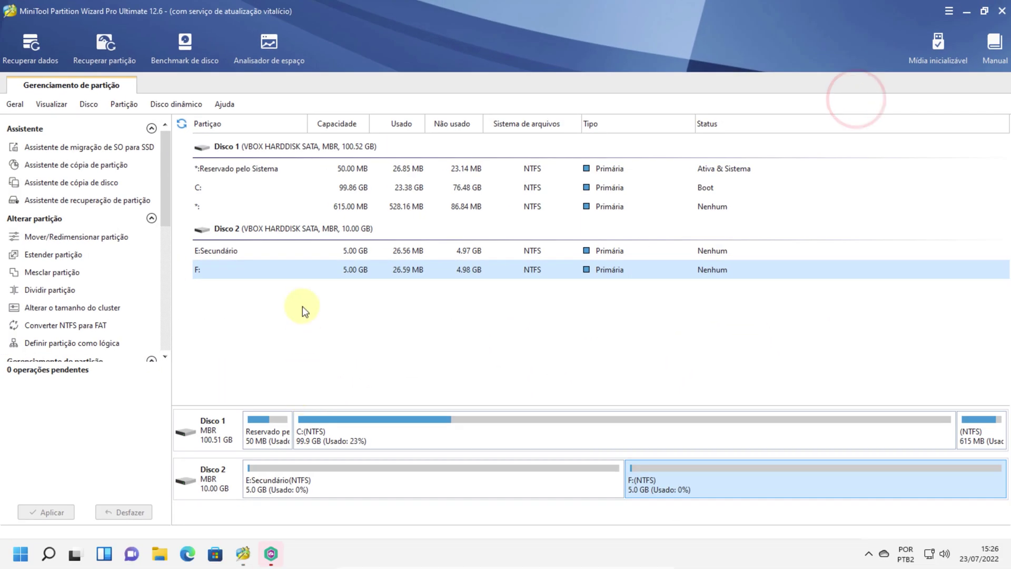
Merge partition F: into Secundário (E:) on Disk 2, keeping merged_partition_content as the folder for its contents.
click(238, 255)
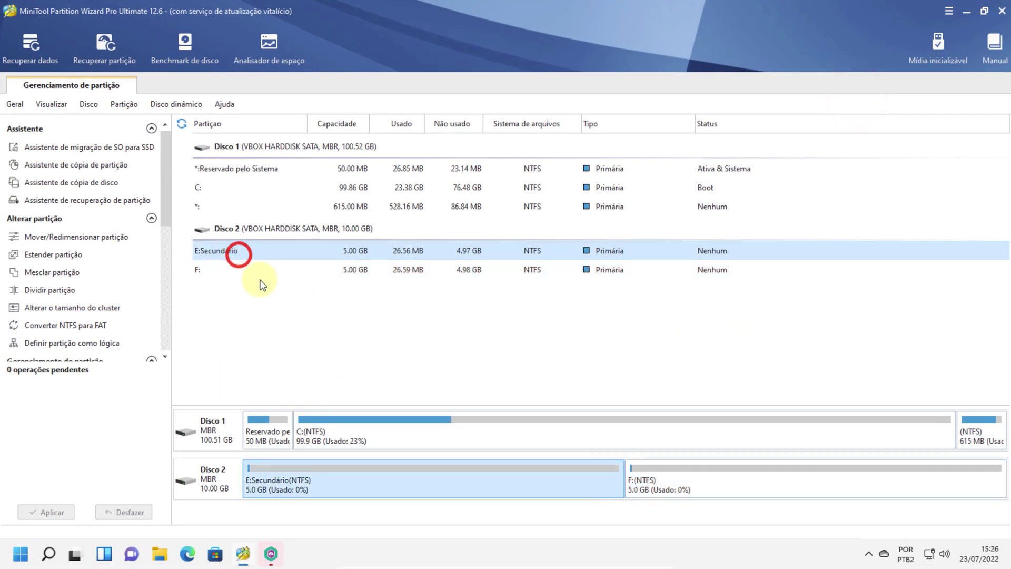
click(250, 249)
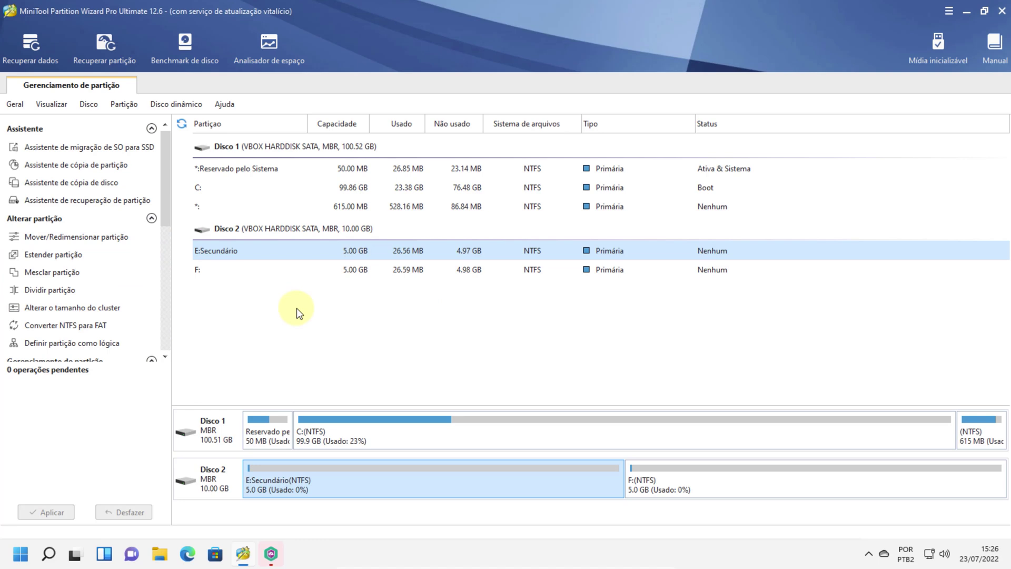
right_click(264, 248)
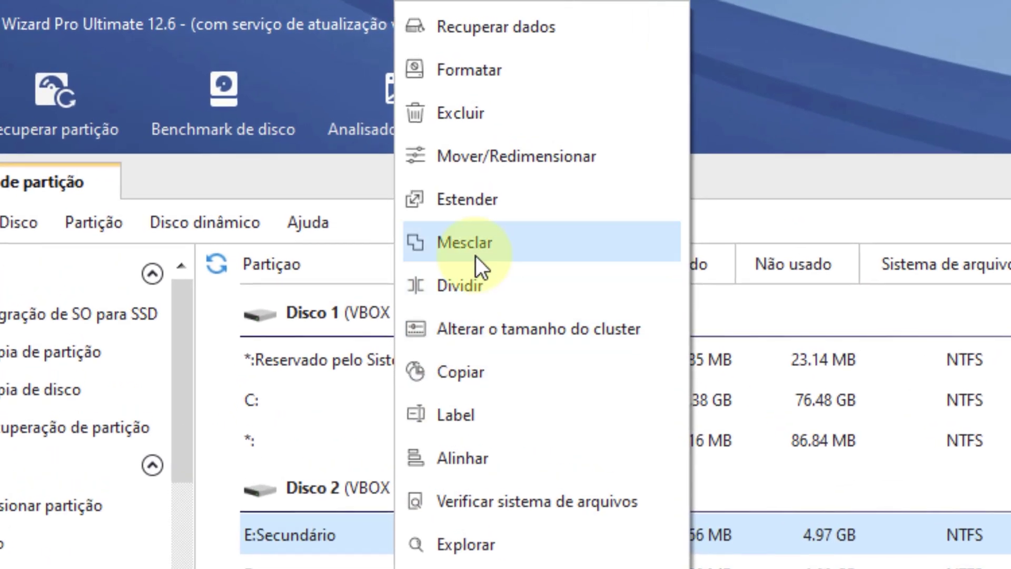
click(475, 254)
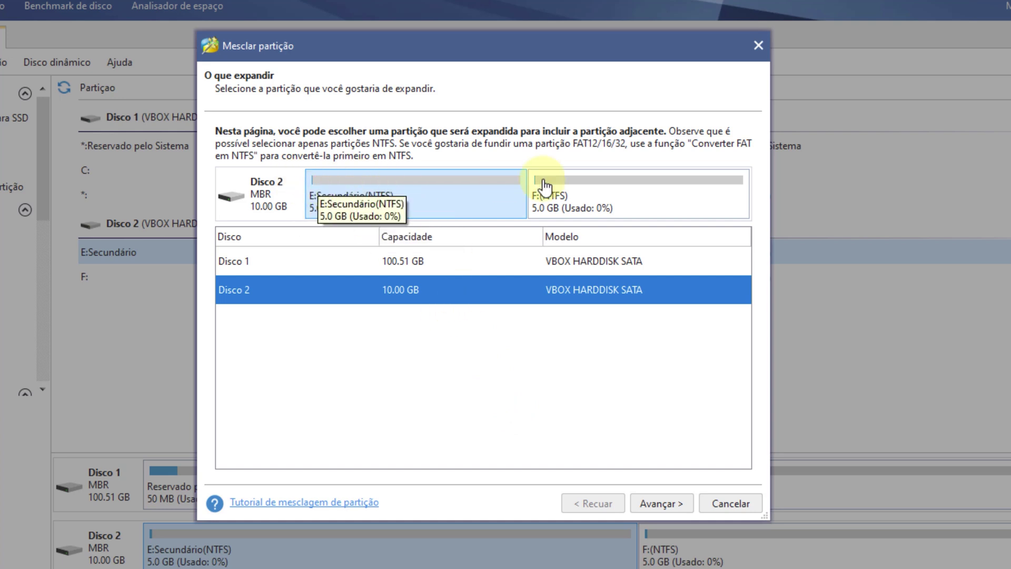
drag(457, 44, 384, 0)
click(282, 160)
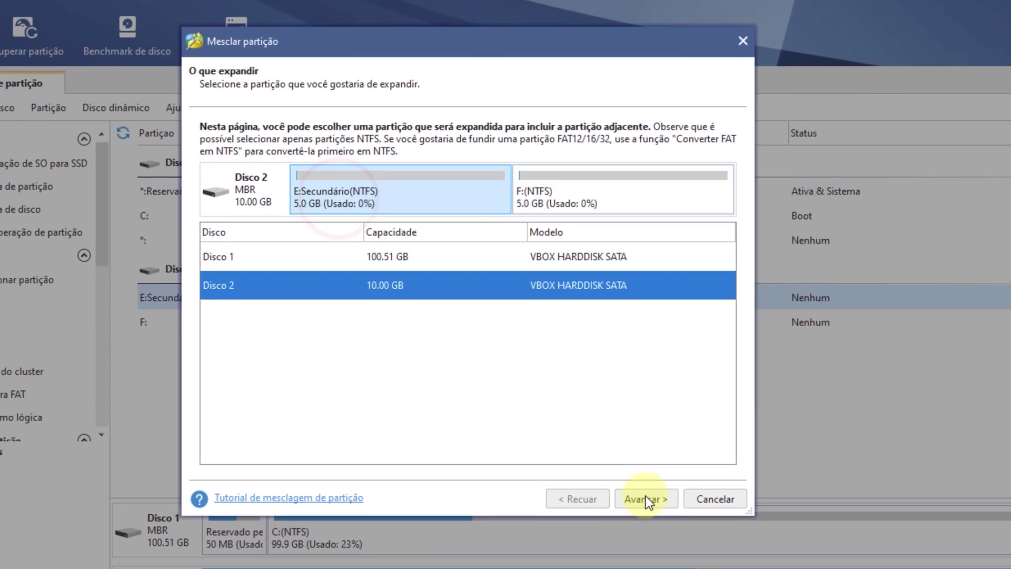
click(654, 506)
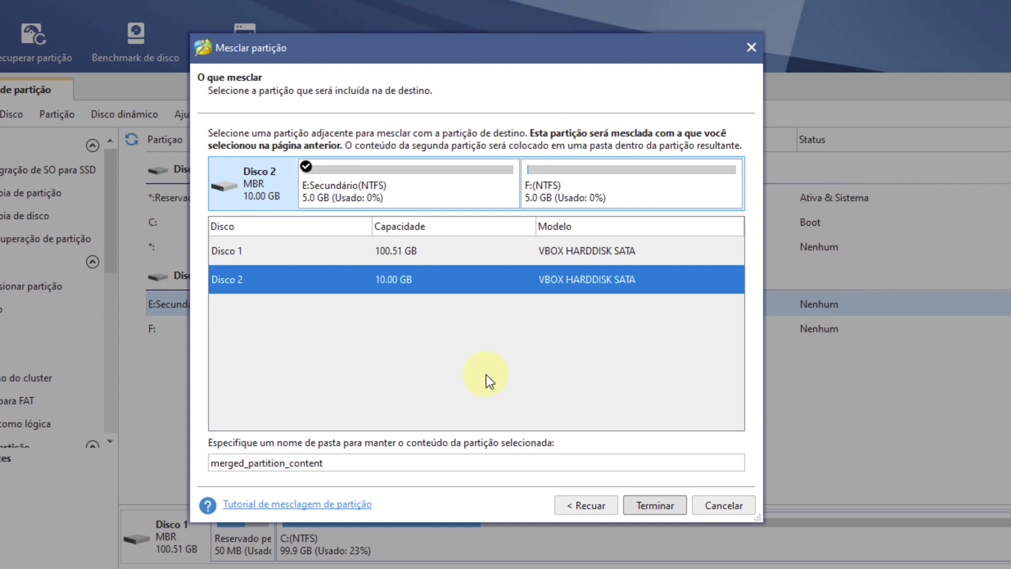
click(569, 202)
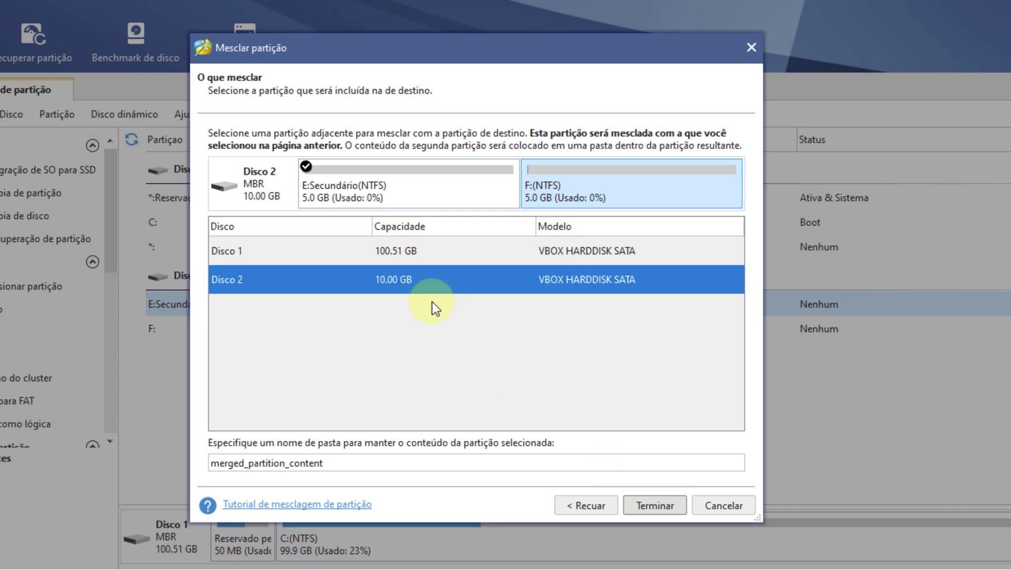
click(647, 506)
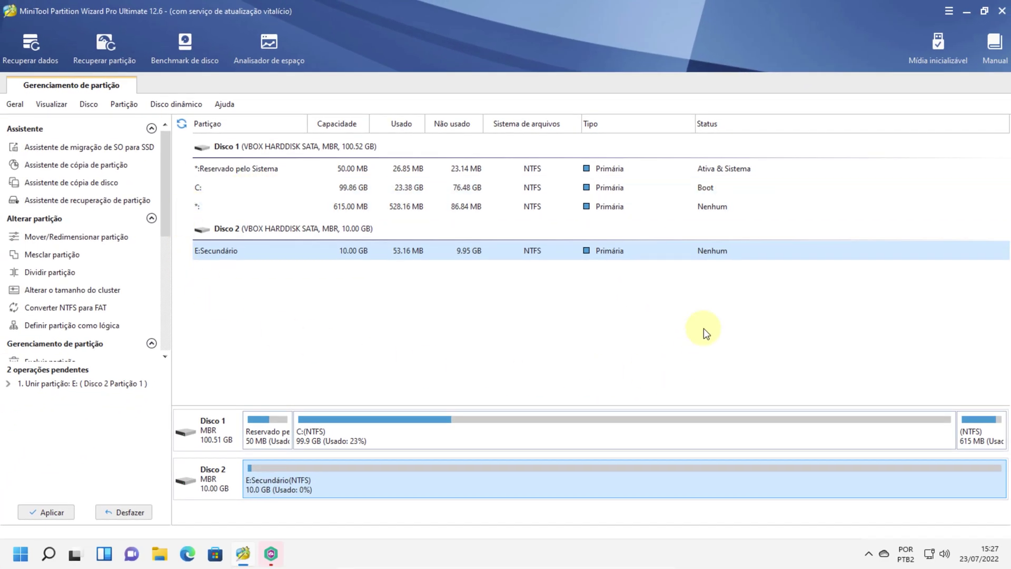
Apply the pending merge of the Disk 2 partitions and dismiss the completion notice.
click(46, 514)
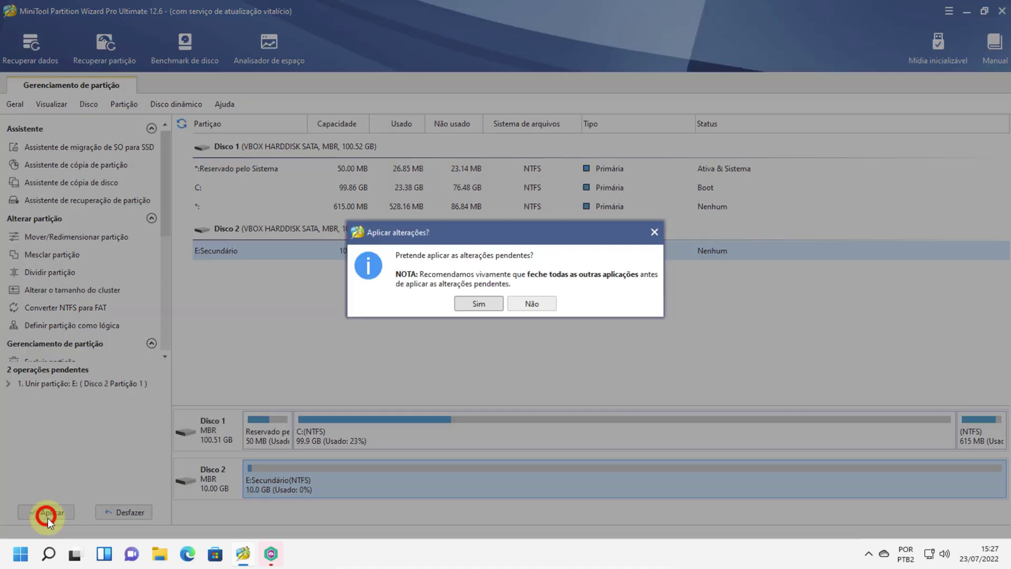
click(479, 305)
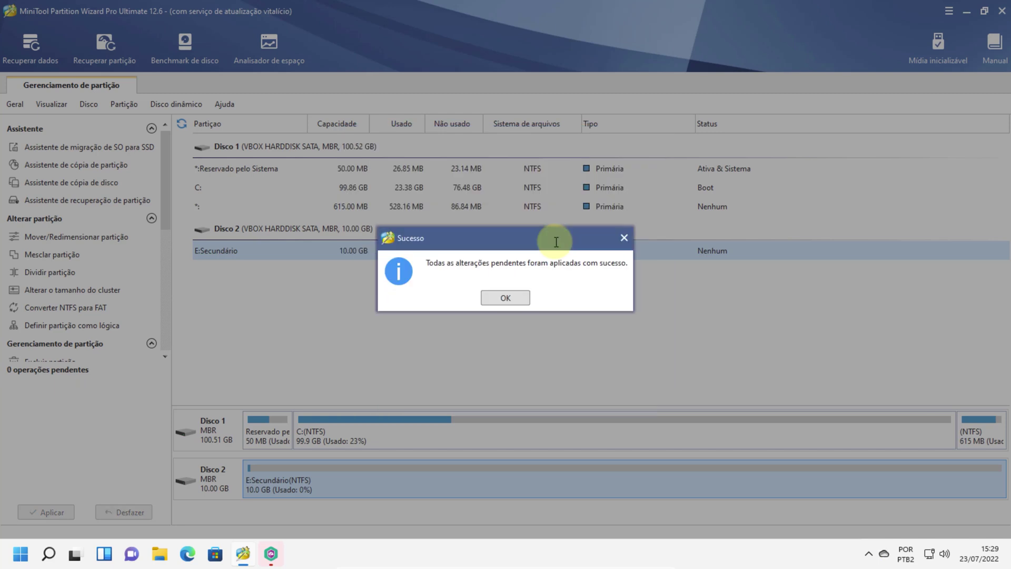
click(505, 298)
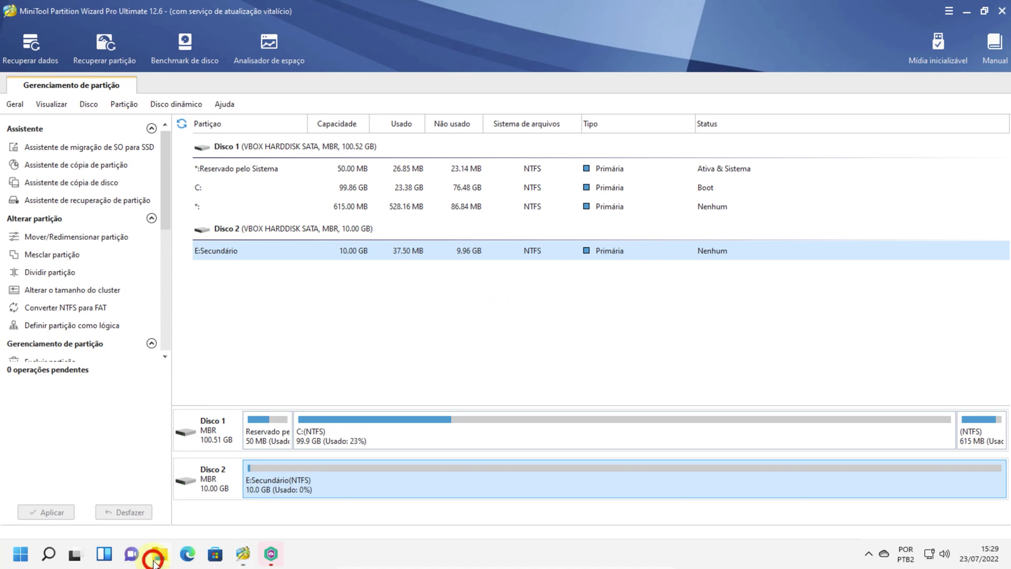
Switch to File Explorer and open the merged Secundário (E:) drive from Este Computador.
click(154, 561)
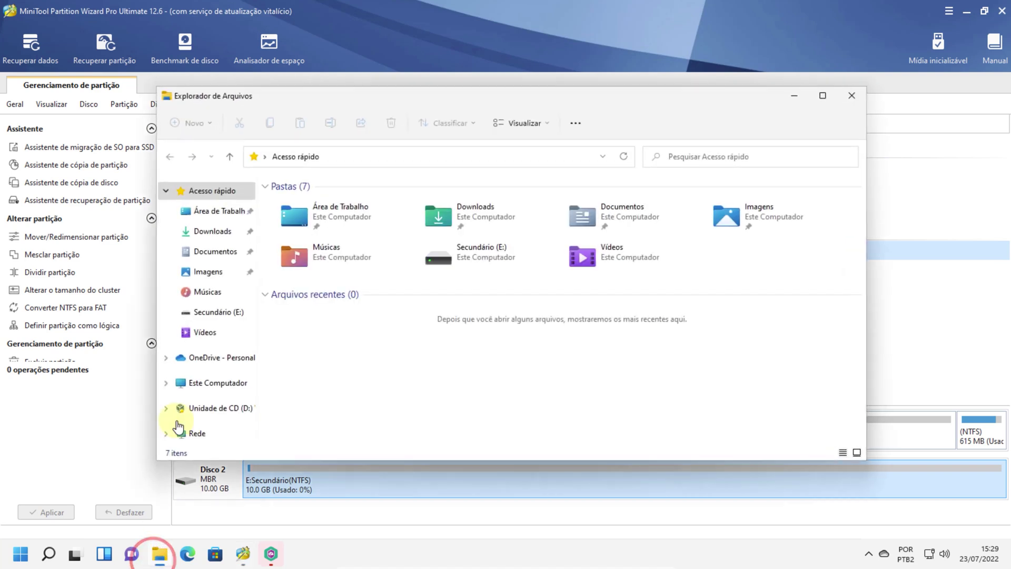
click(209, 388)
click(652, 309)
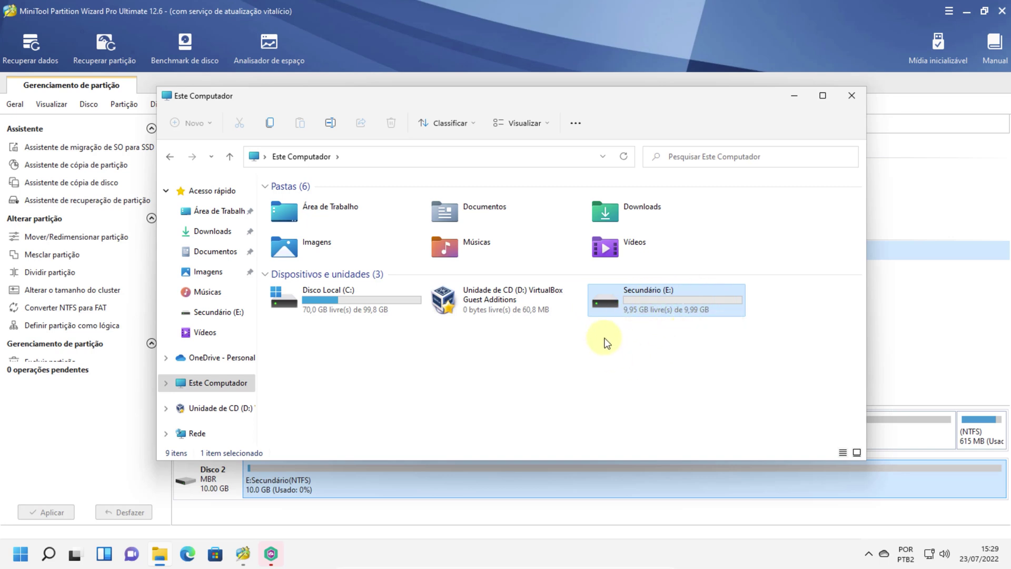
double_click(665, 303)
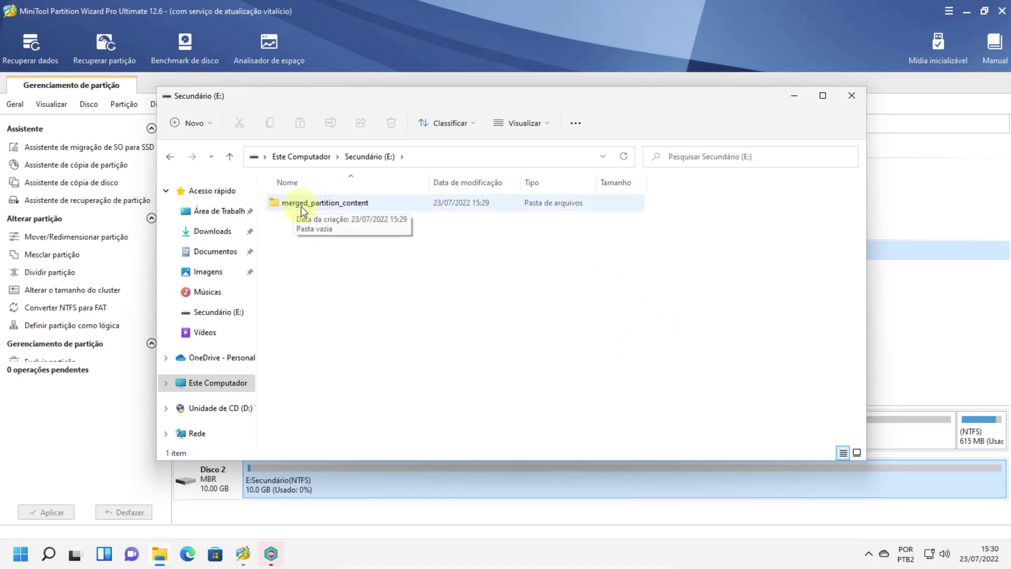
Open the merged_partition_content folder, granting permanent access to it, and return to the root of Secundário (E:).
click(362, 203)
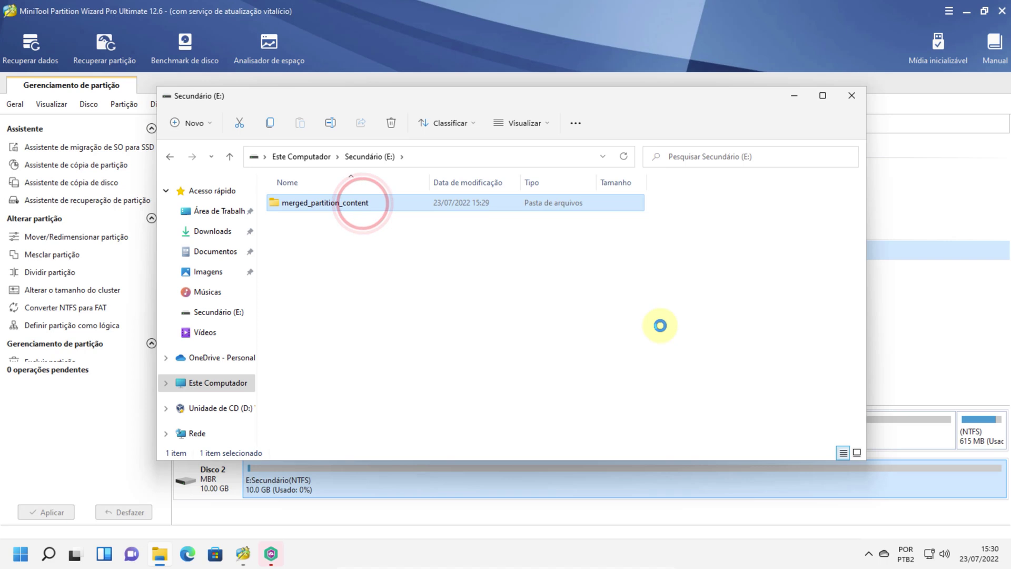
key(Return)
click(514, 293)
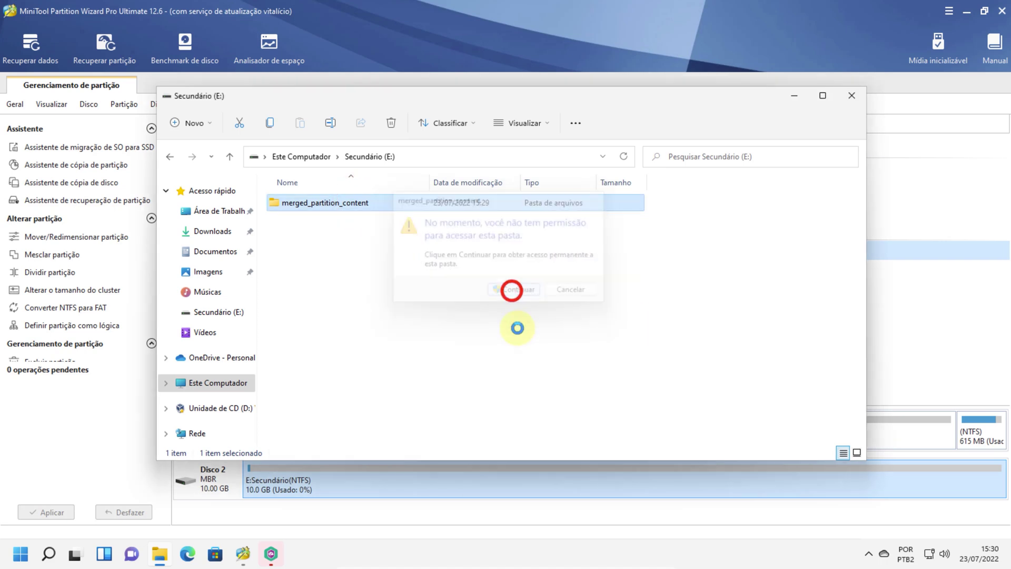
click(237, 155)
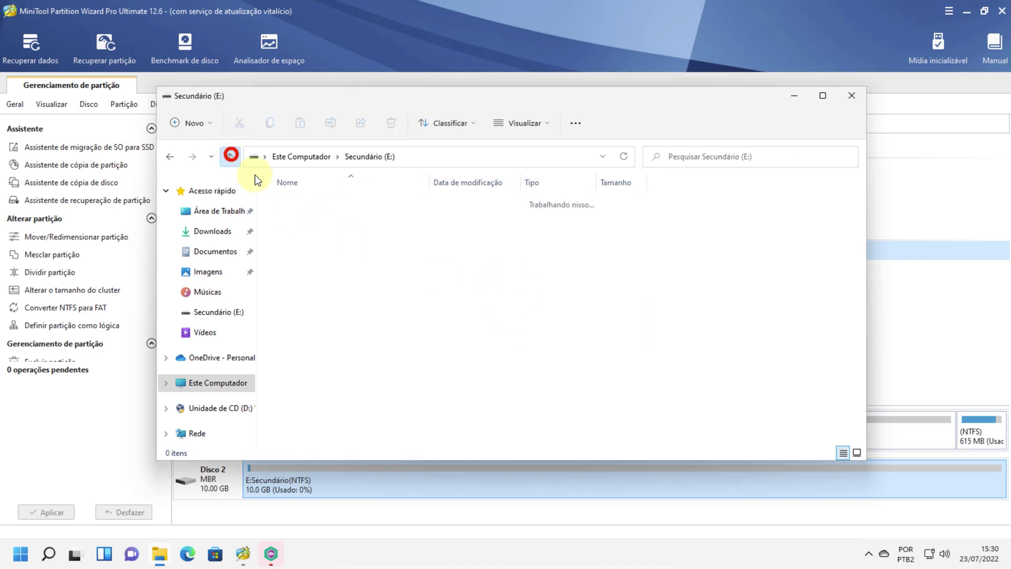